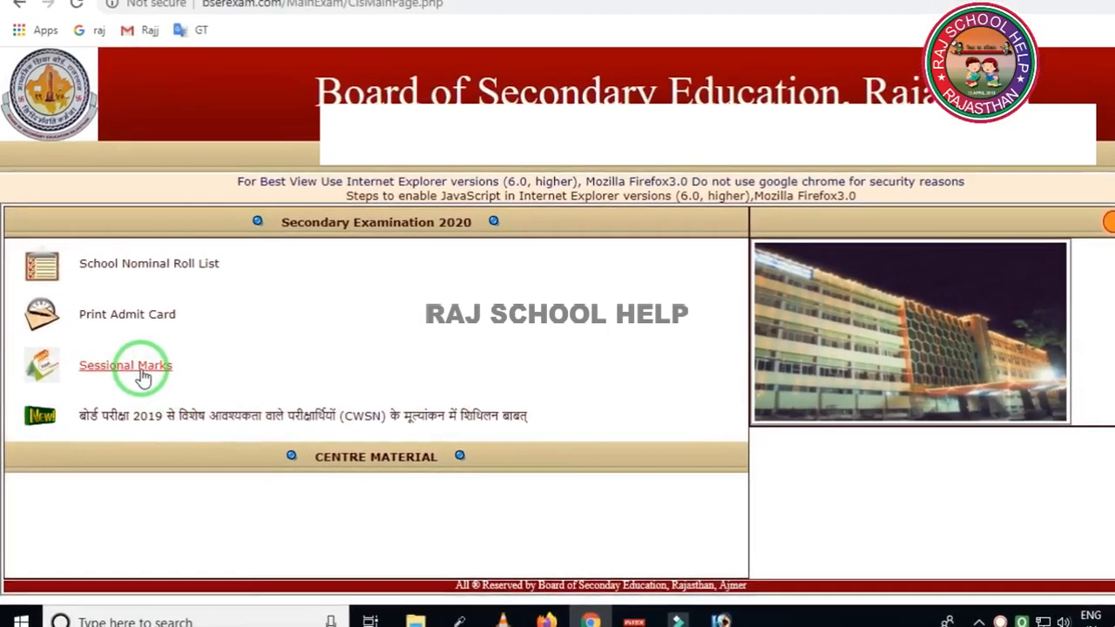
Step: Open the Fill Sessional Mark page from the Secondary Examination 2020 Sessional Marks section
left_click(183, 357)
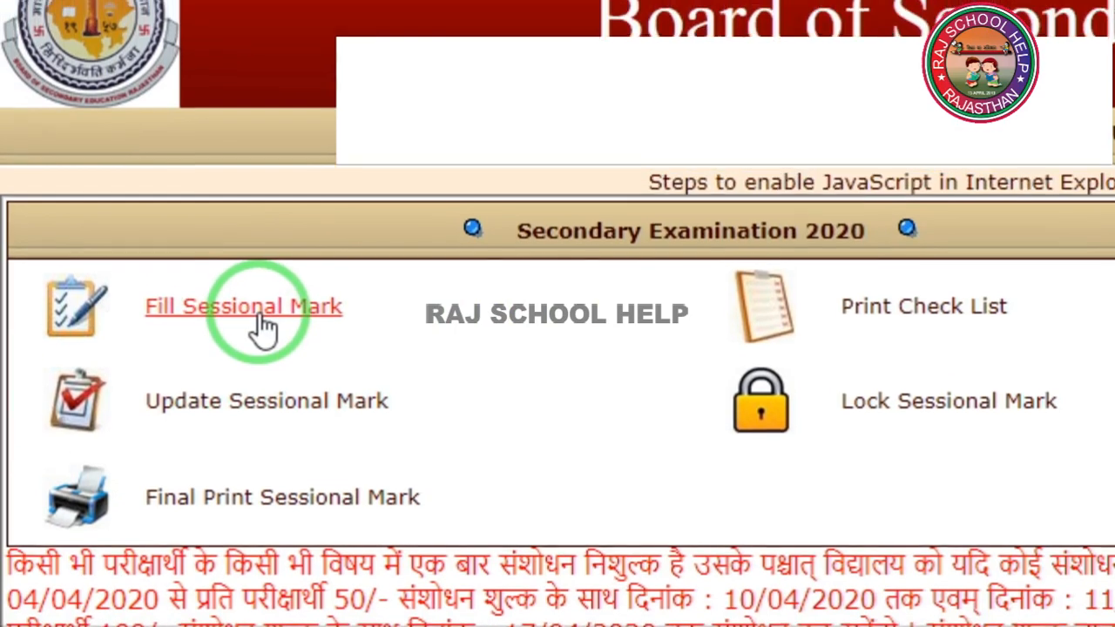
left_click(258, 291)
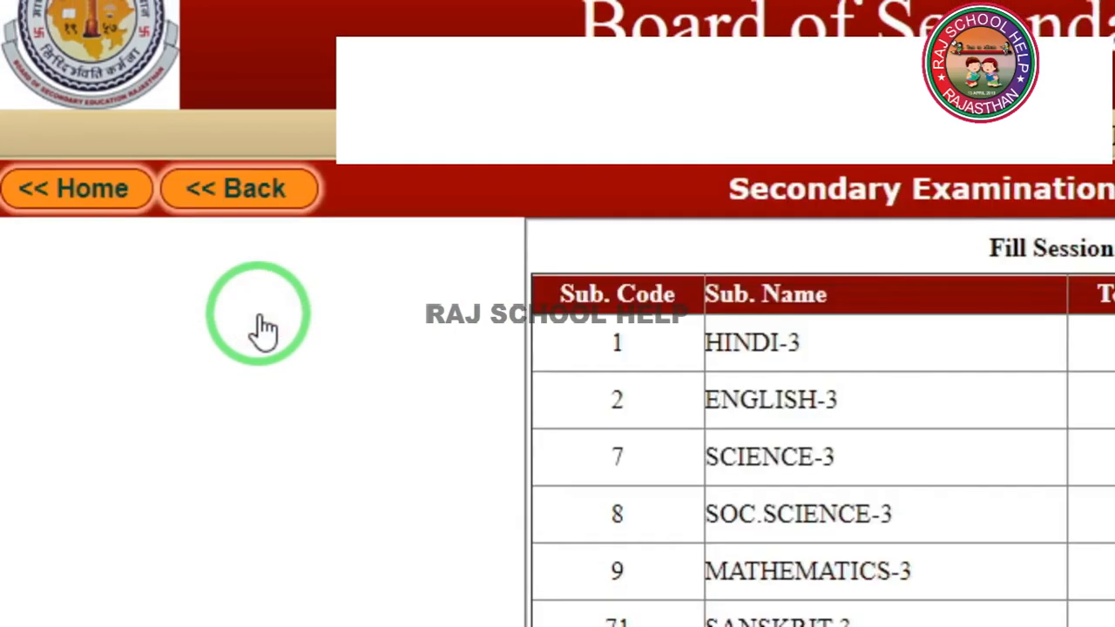
Step: Review the subject list for filling sessional marks, including each subject's student total, marks filled and lock status
scroll(670, 438, "down", 1)
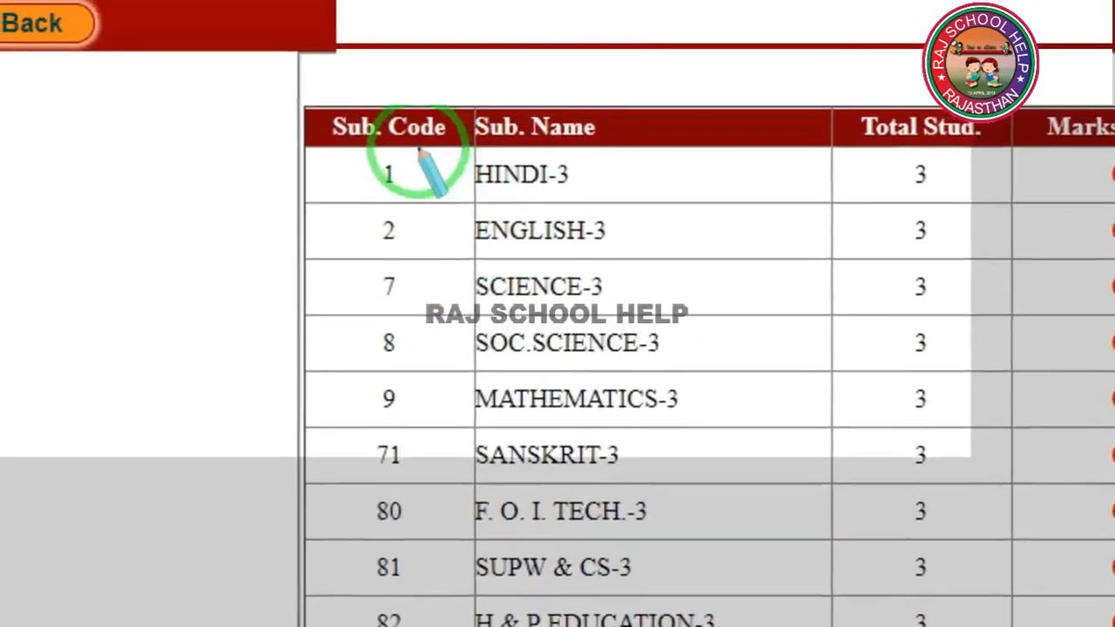
mouse_move(394, 130)
left_mouse_down()
mouse_move(392, 190)
mouse_move(435, 414)
mouse_move(576, 485)
mouse_move(721, 492)
left_mouse_up()
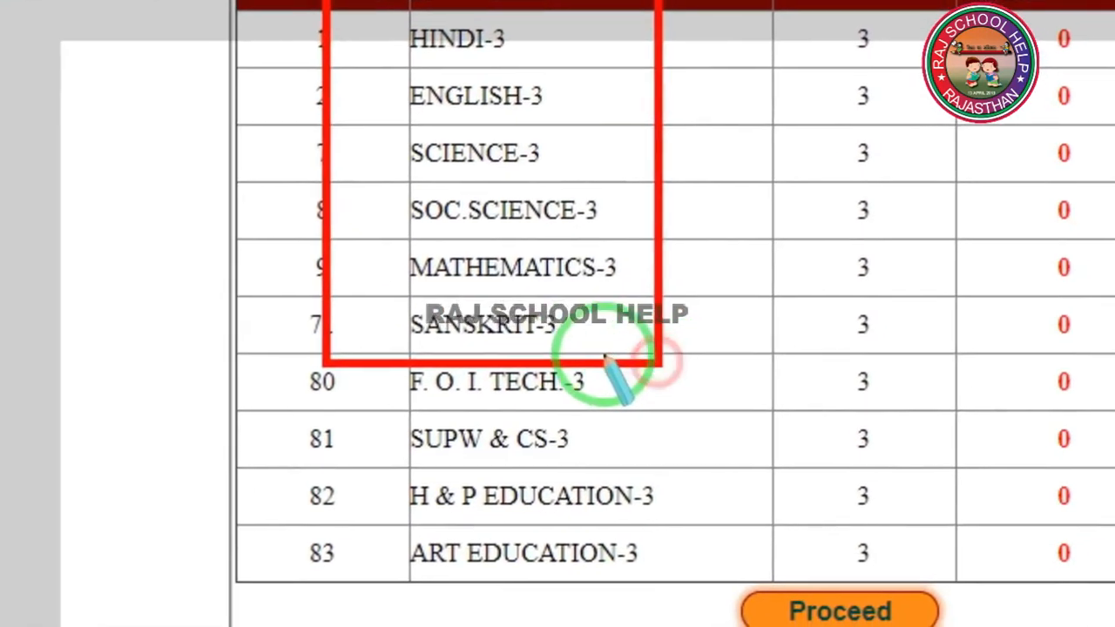
right_click(679, 361)
mouse_move(463, 319)
left_mouse_down()
mouse_move(477, 468)
mouse_move(626, 578)
mouse_move(736, 565)
left_mouse_up()
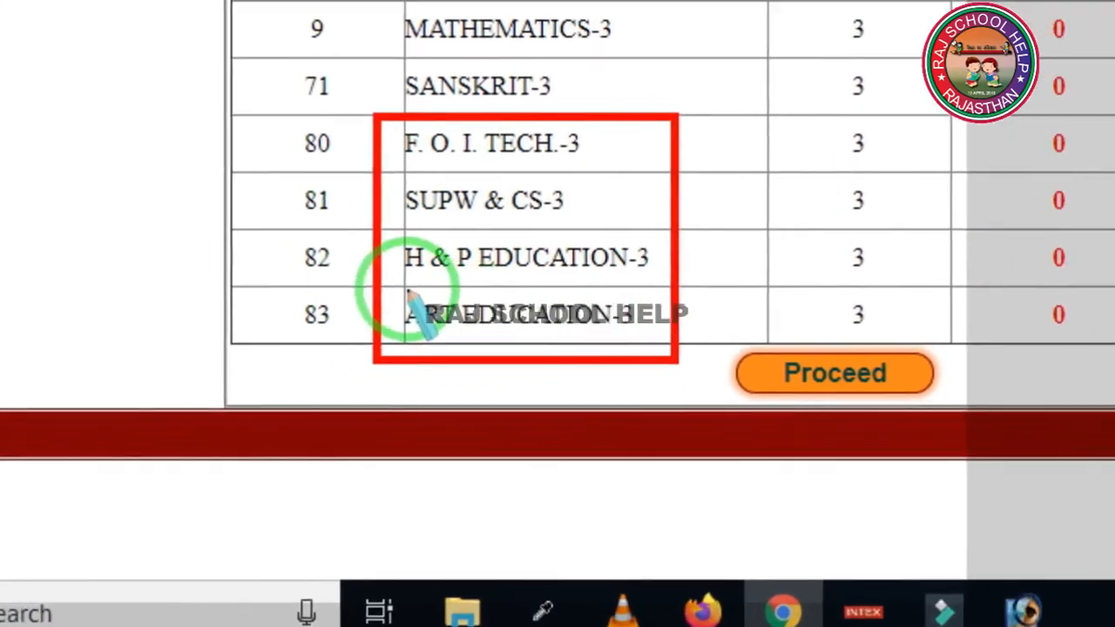
right_click(408, 291)
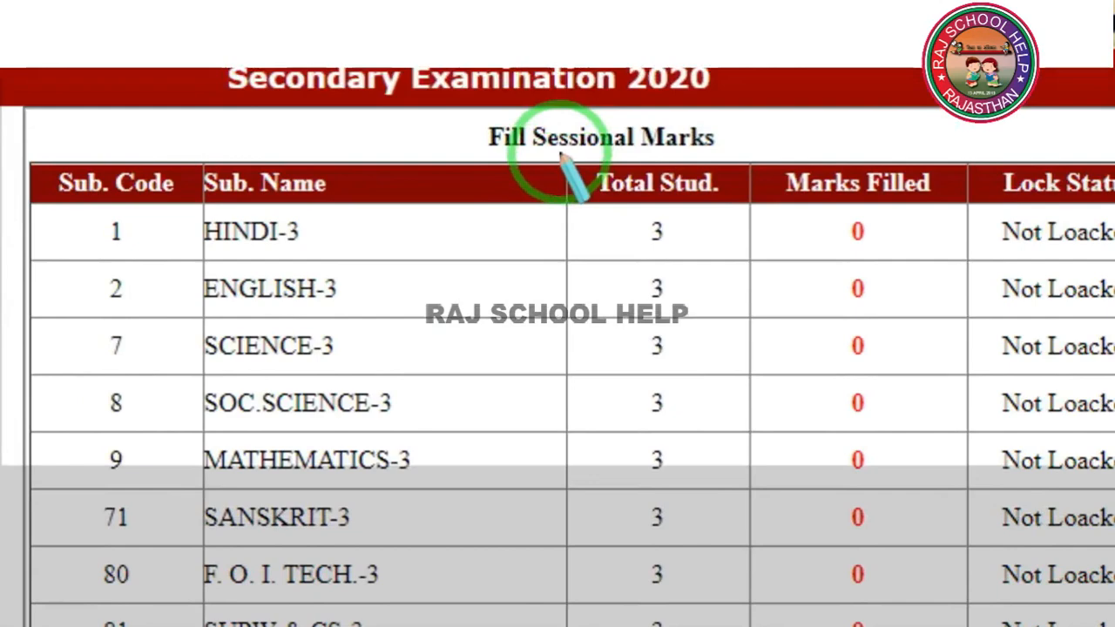
mouse_move(560, 202)
left_mouse_down()
mouse_move(566, 366)
mouse_move(587, 406)
mouse_move(615, 406)
mouse_move(604, 346)
left_mouse_up()
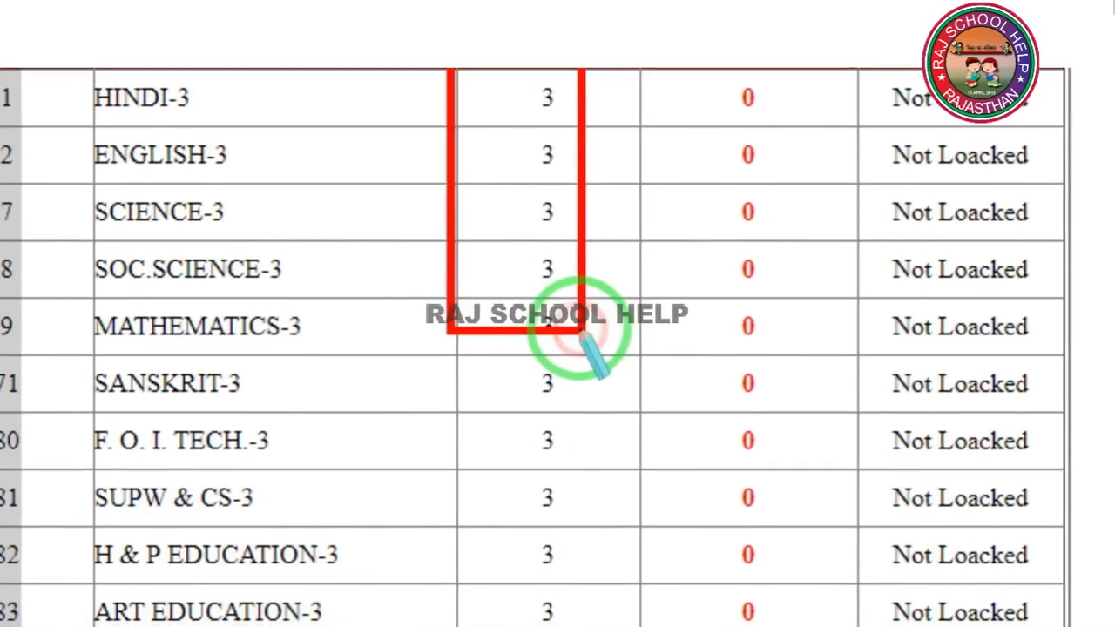
right_click(604, 346)
scroll(599, 345, "up", 1)
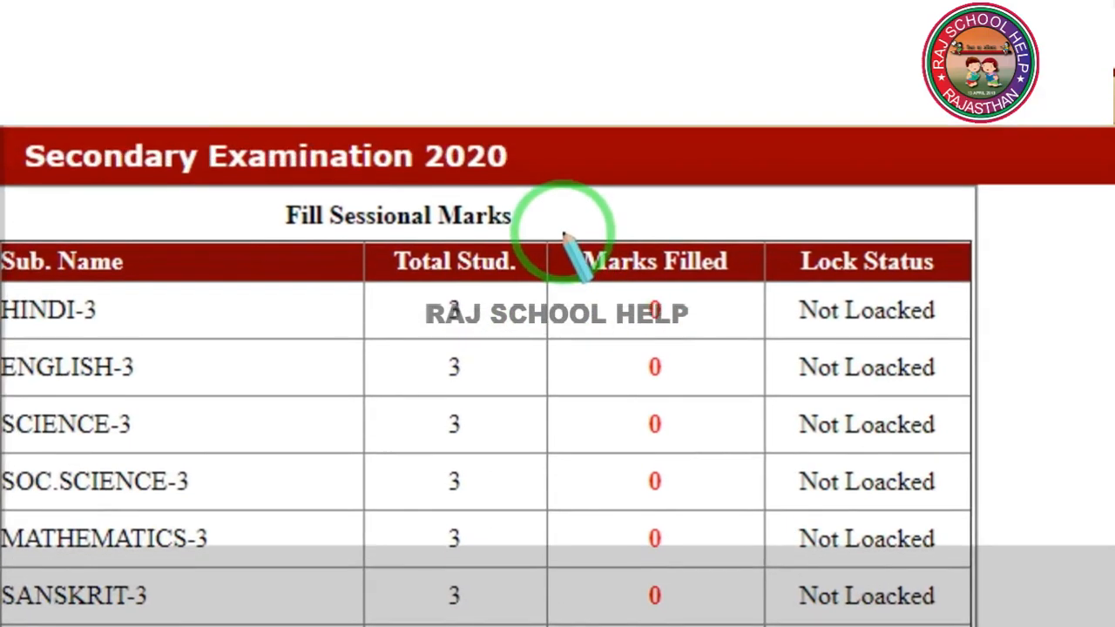
mouse_move(564, 235)
left_mouse_down()
mouse_move(620, 380)
mouse_move(647, 391)
mouse_move(615, 373)
mouse_move(604, 340)
left_mouse_up()
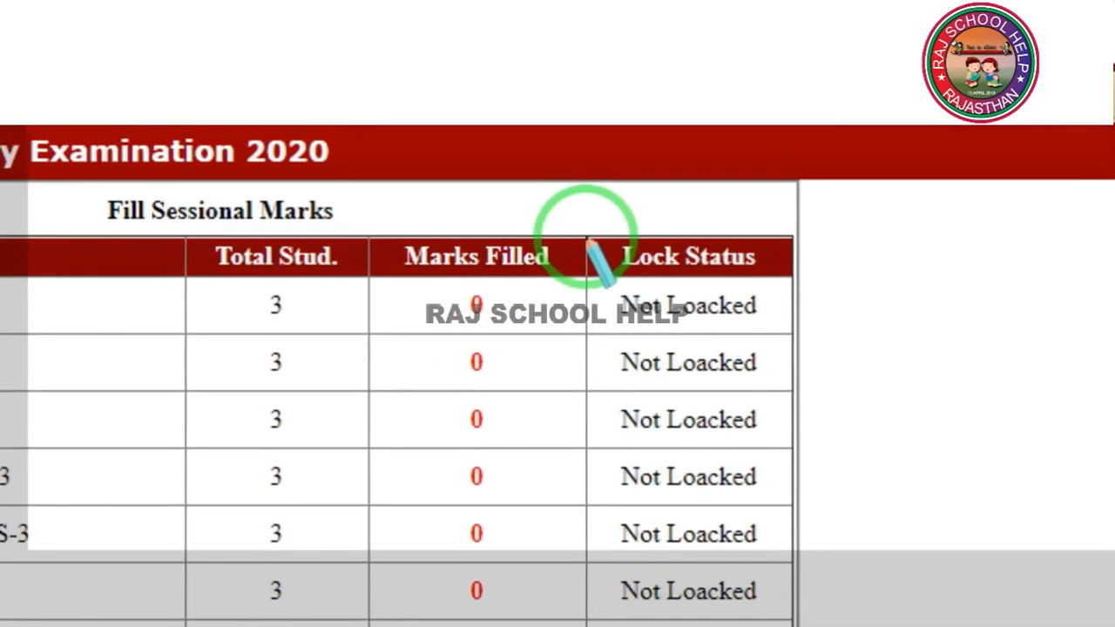
mouse_move(558, 235)
left_mouse_down()
mouse_move(646, 389)
mouse_move(687, 373)
mouse_move(628, 380)
left_mouse_up()
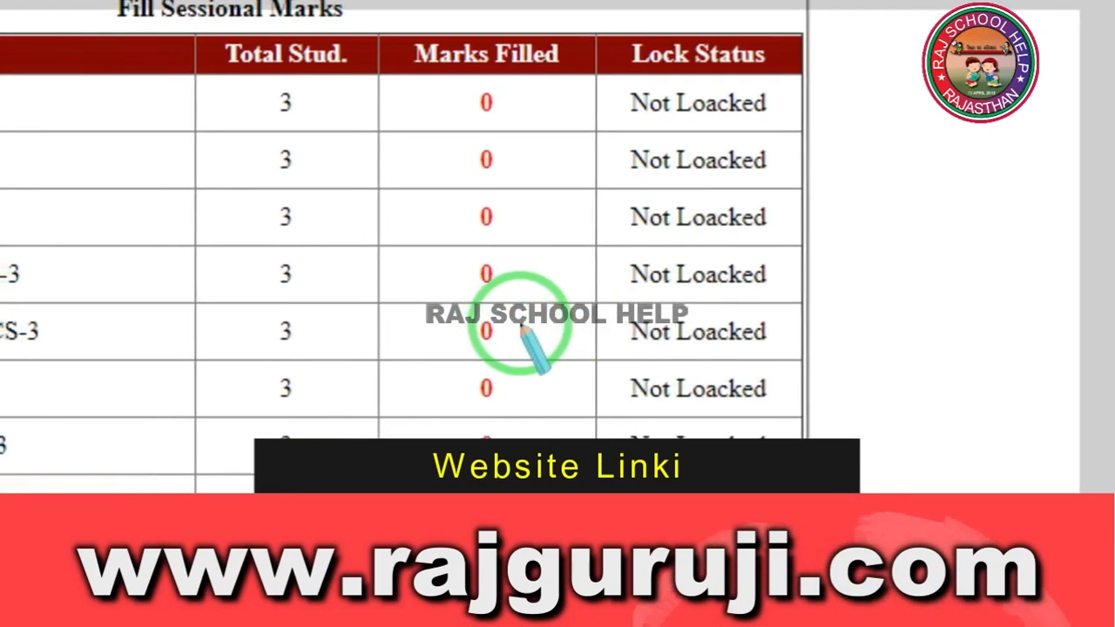
left_click_drag(582, 82, 693, 306)
left_click_drag(637, 382, 383, 339)
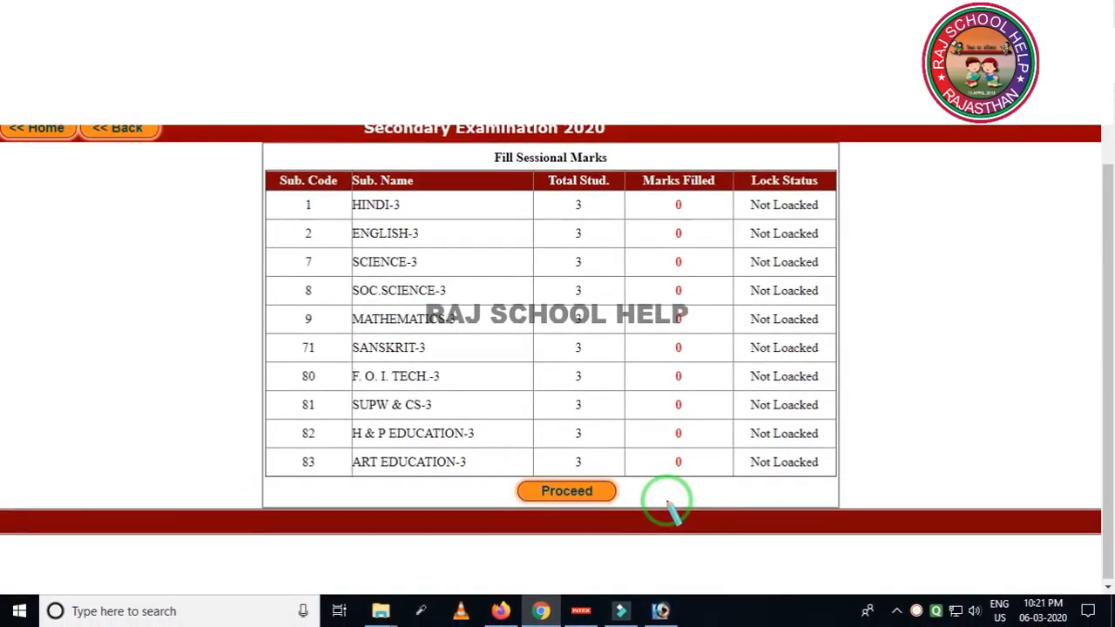
Step: Proceed to subject selection, choose 1-HINDI-3 and open its sessional marks form
left_click(561, 492)
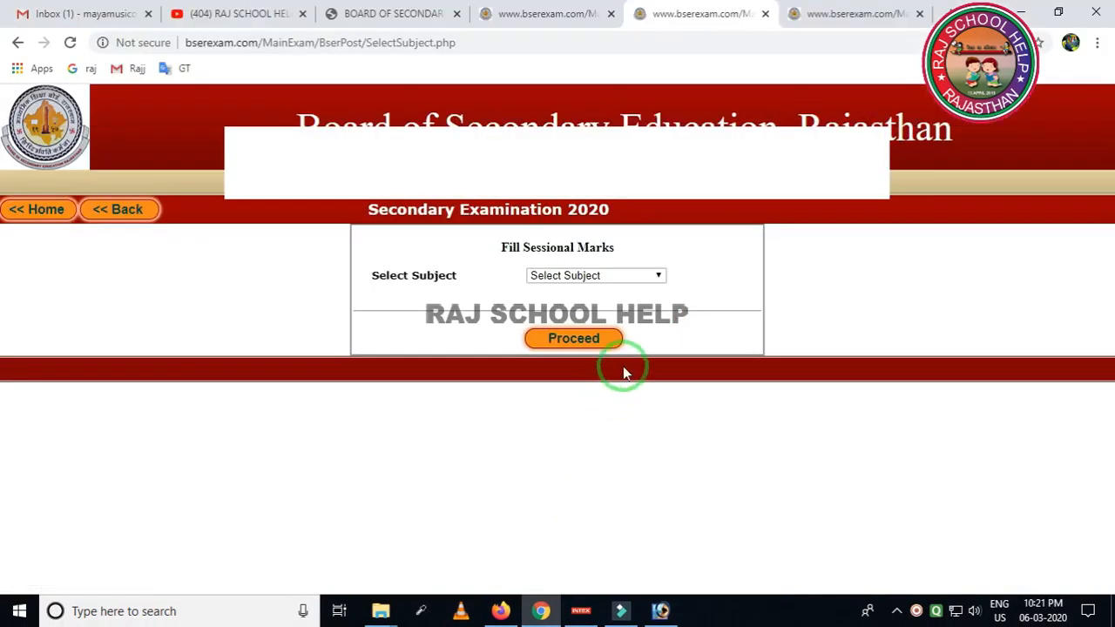
left_click(658, 276)
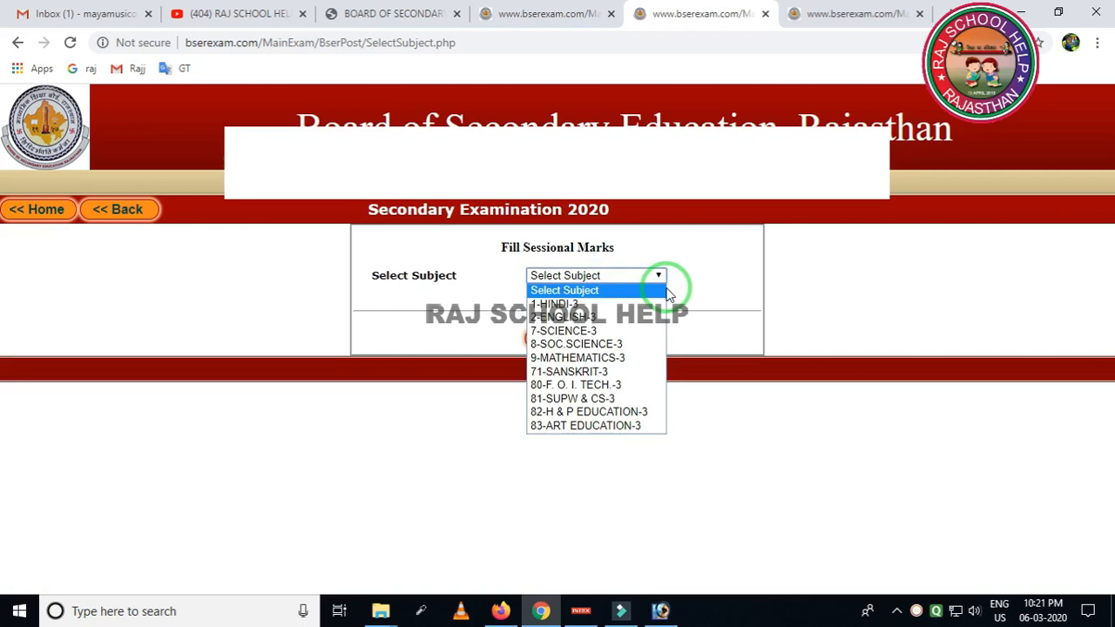
left_click(596, 305)
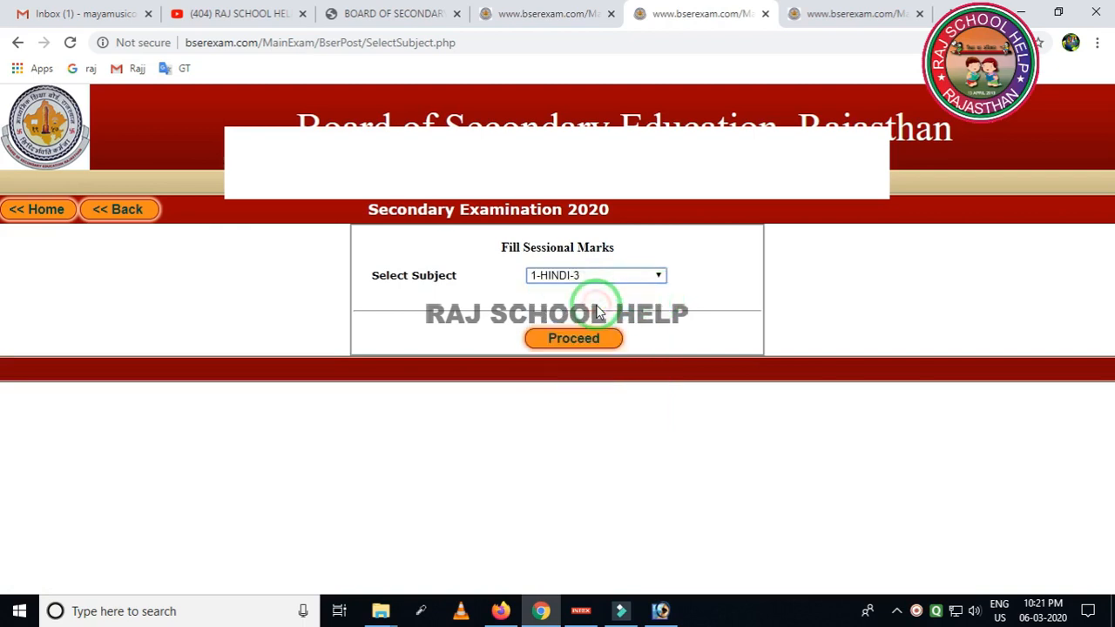
left_click(595, 341)
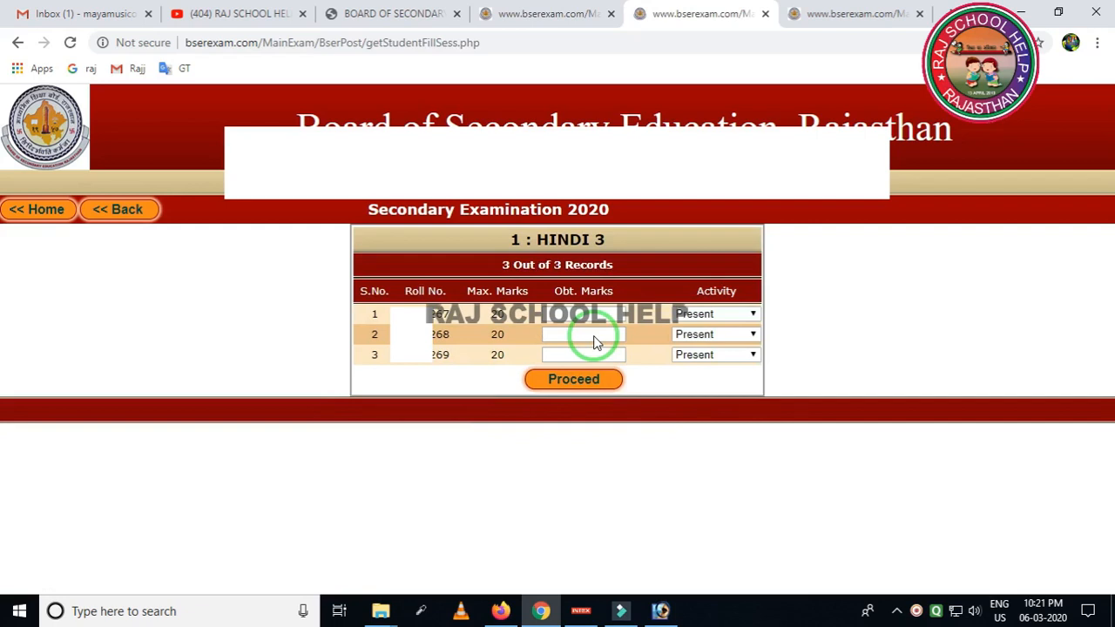
Step: Enter 20 as the obtained marks for each of the three Hindi students
left_click(501, 357)
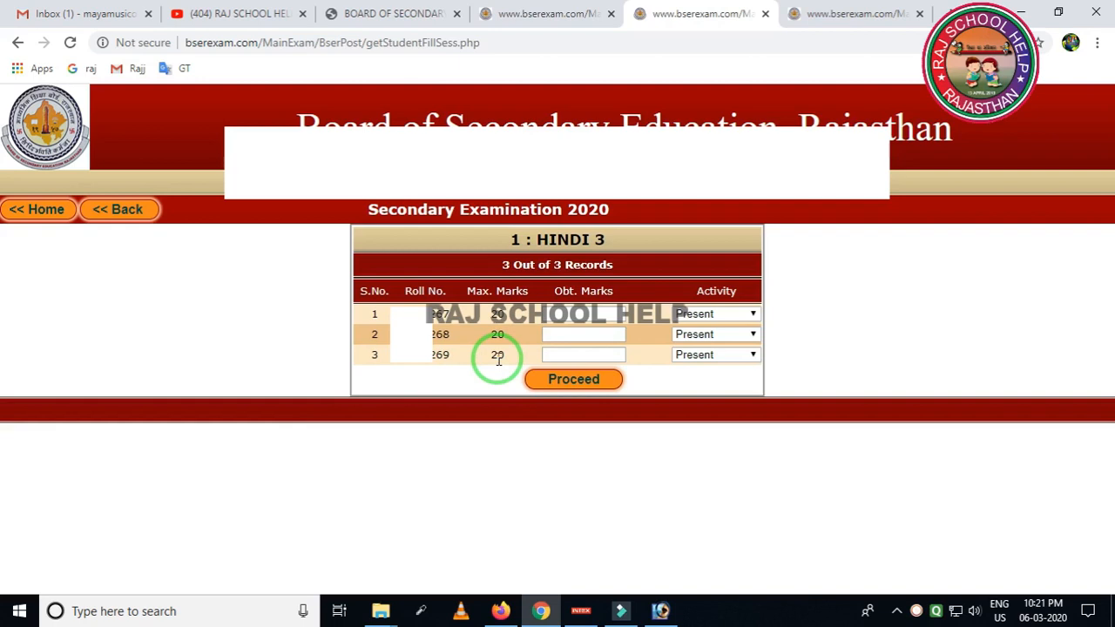
left_click(564, 333)
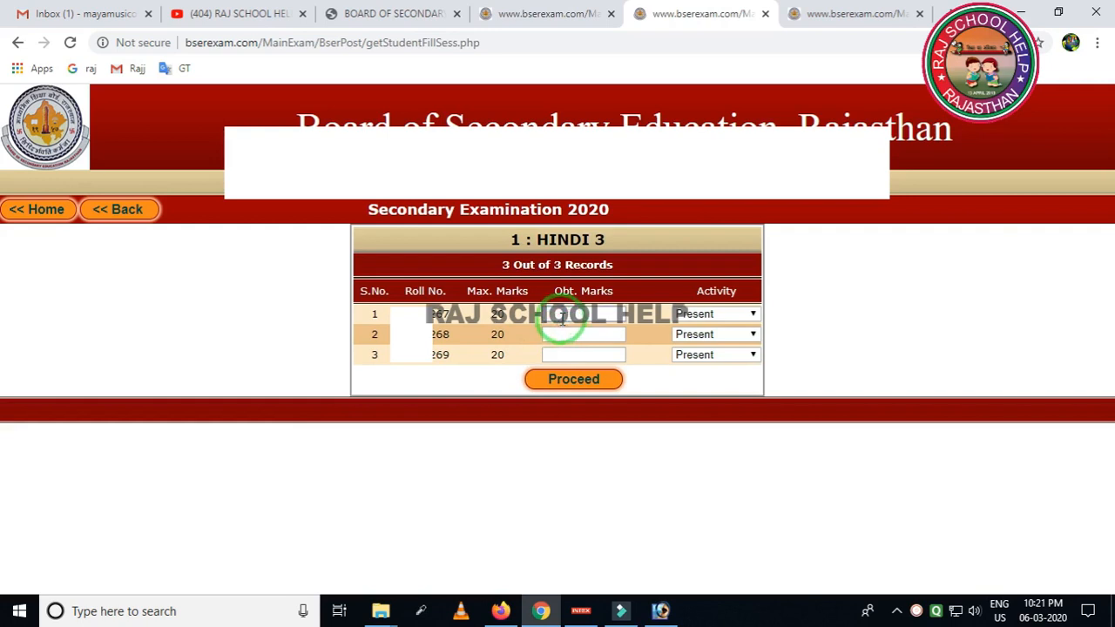
left_click(562, 316)
type("20")
left_click(559, 333)
type("20")
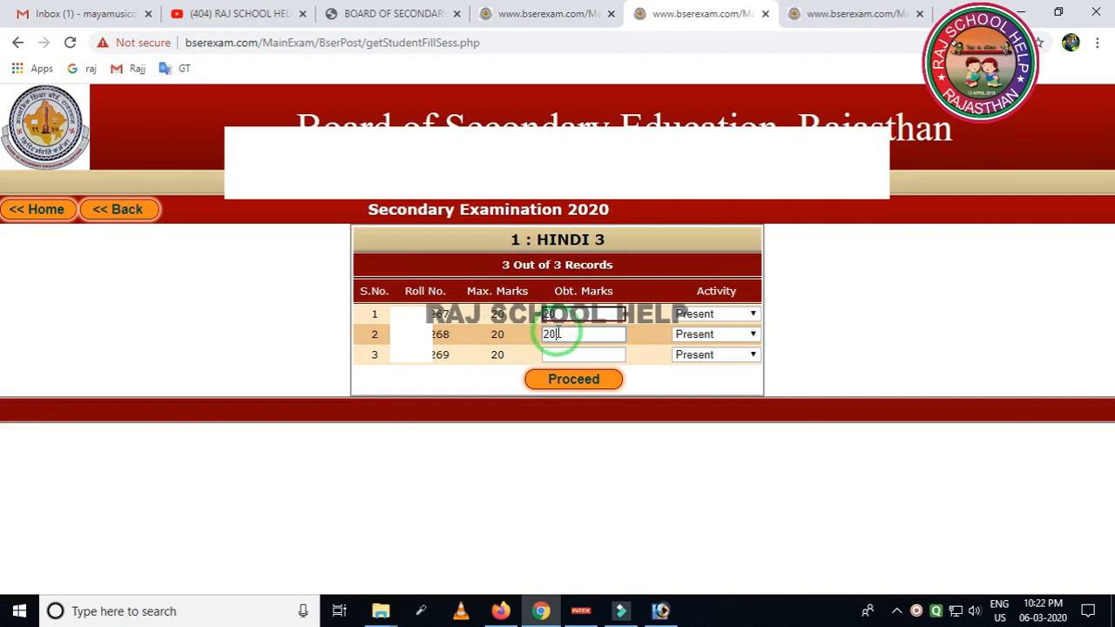
left_click(560, 352)
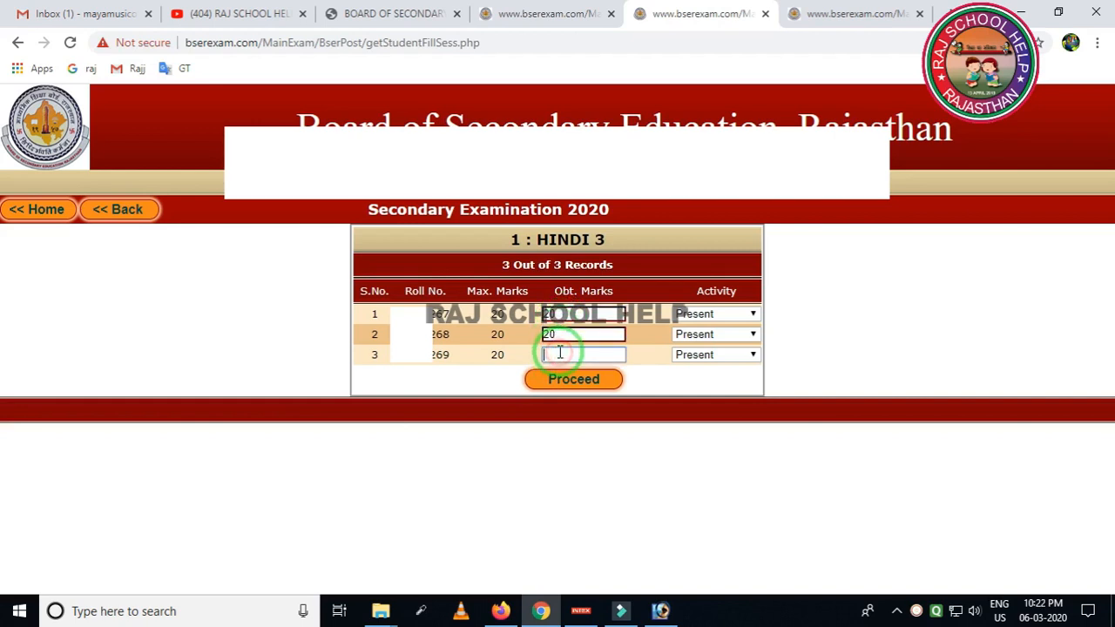
type("20")
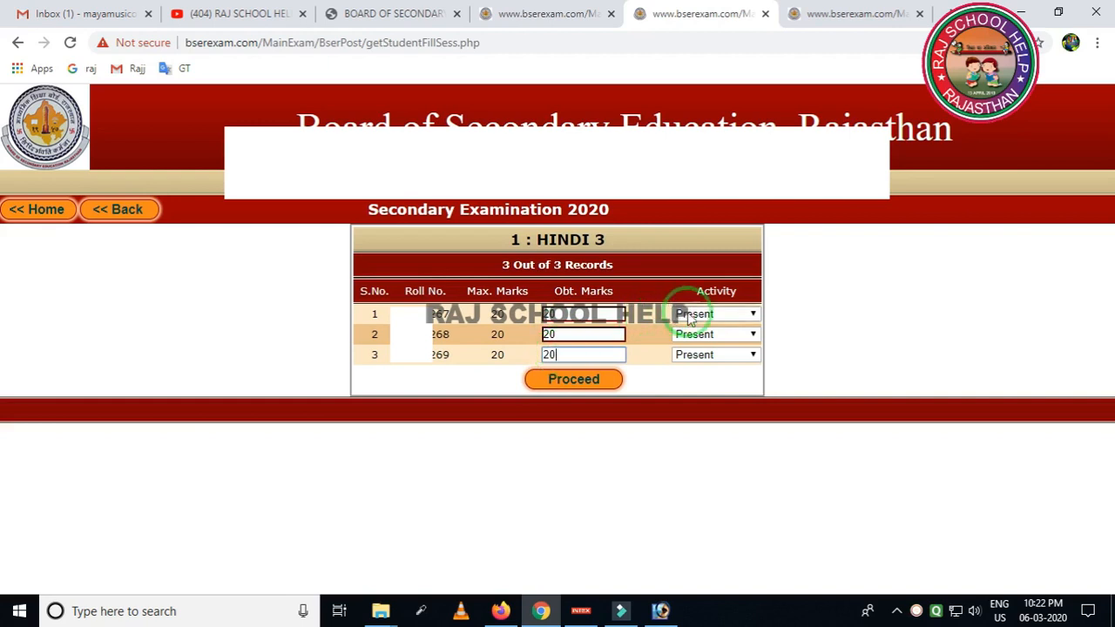
Step: Check the first student's Activity options and submit the Hindi sessional marks
left_click(753, 315)
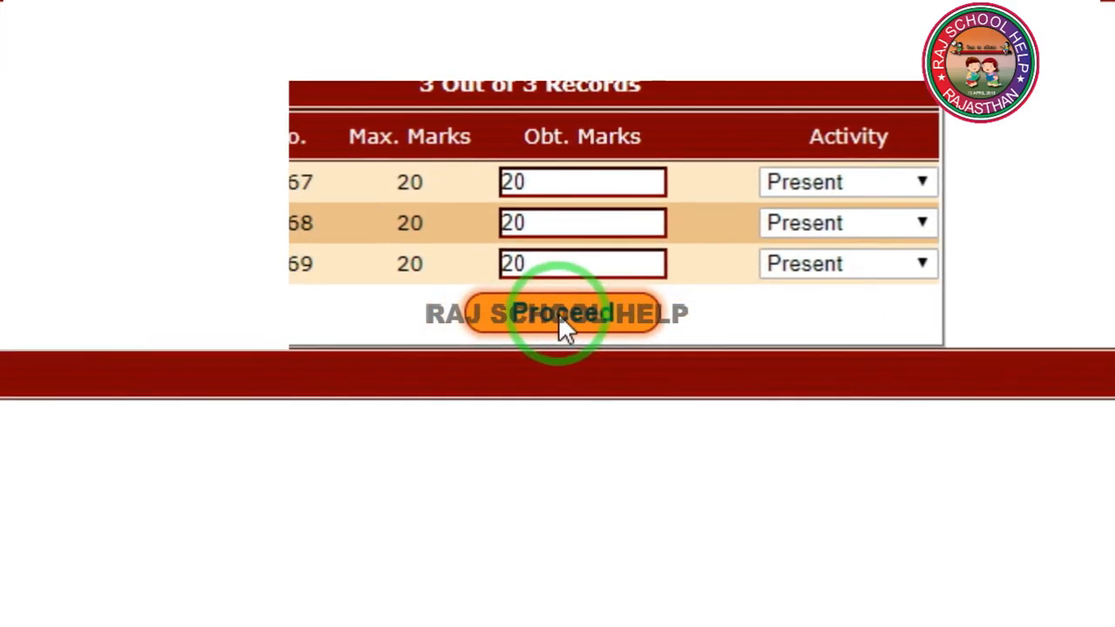
left_click(563, 314)
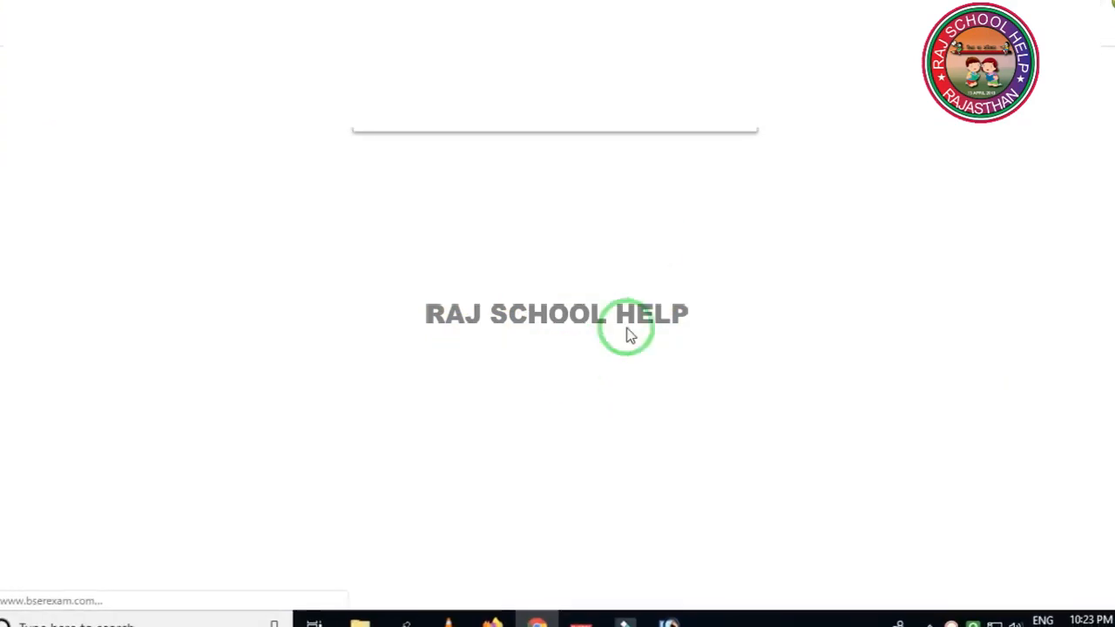
left_click(715, 97)
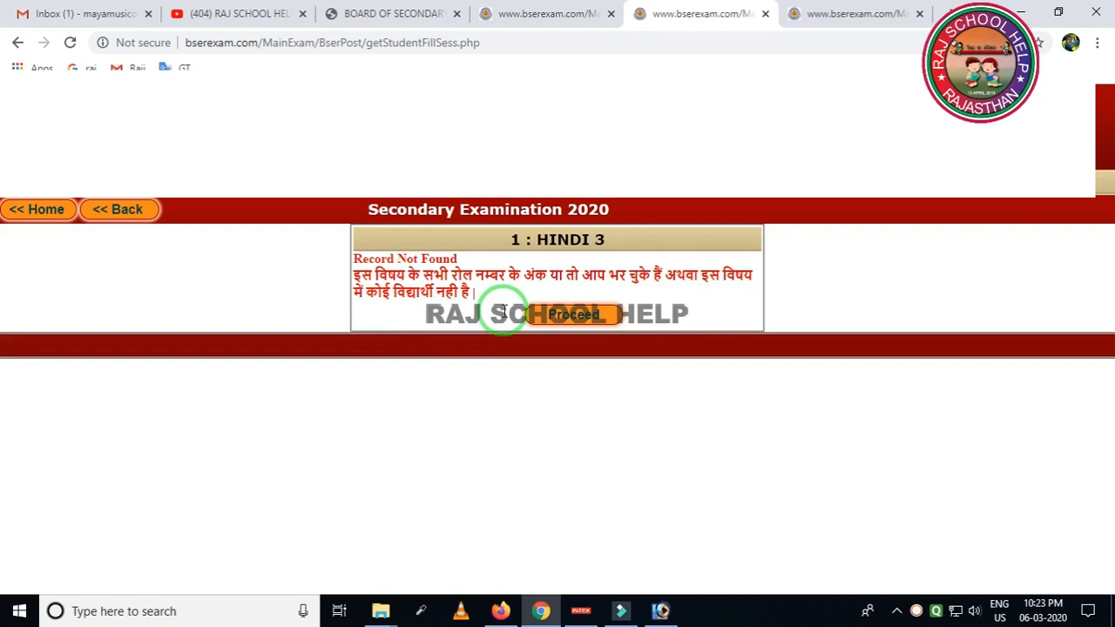
Step: Return to subject selection, choose 2-ENGLISH-3 and open its sessional marks form
left_click(142, 215)
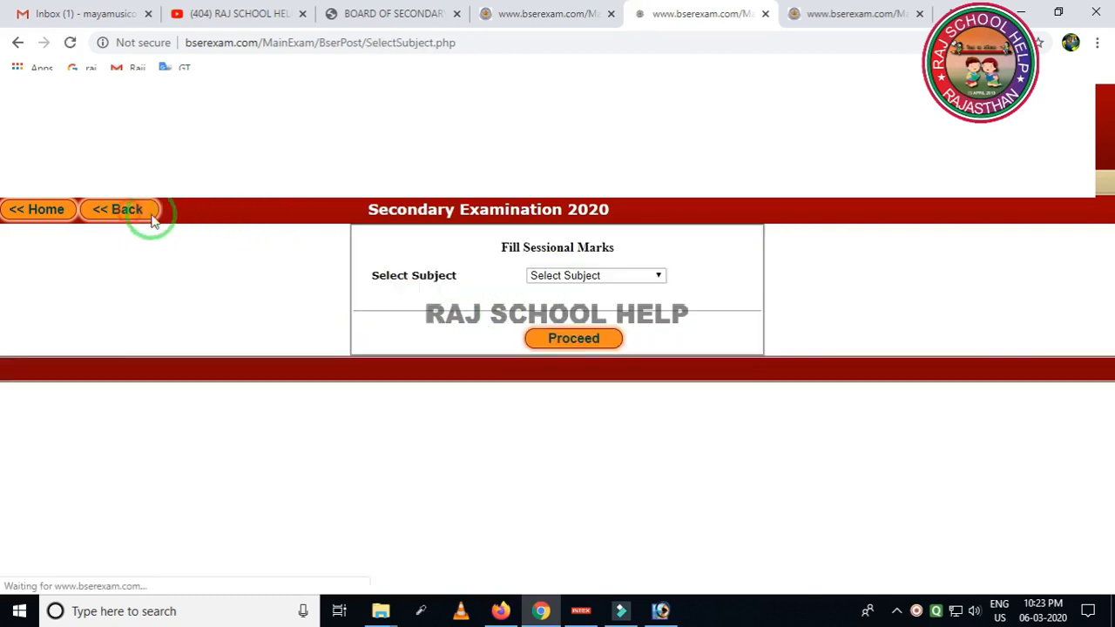
left_click(631, 277)
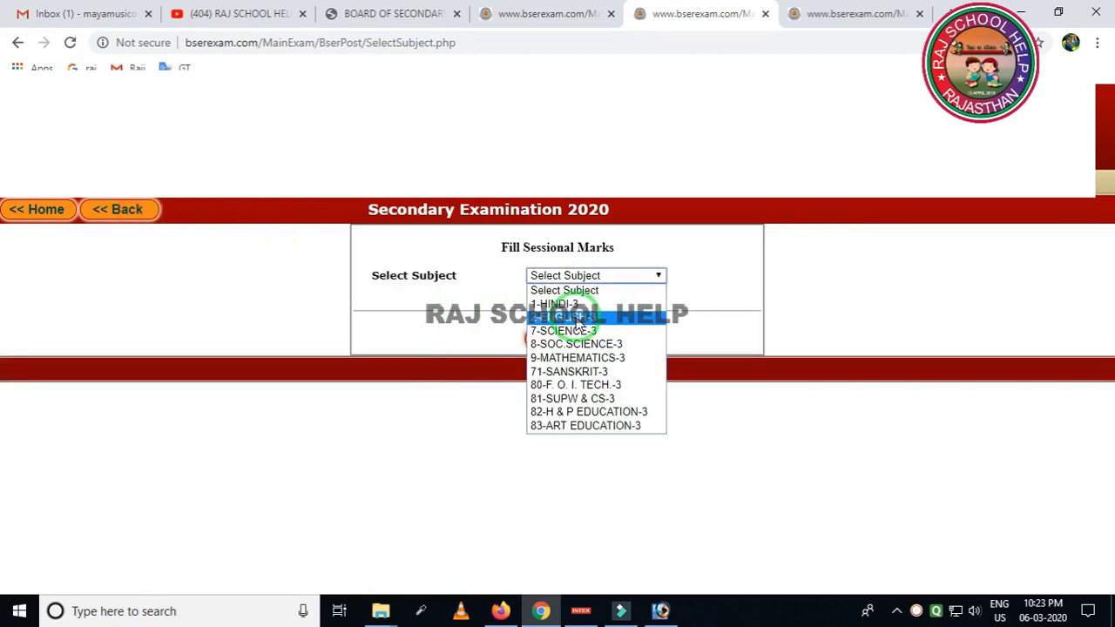
left_click(578, 317)
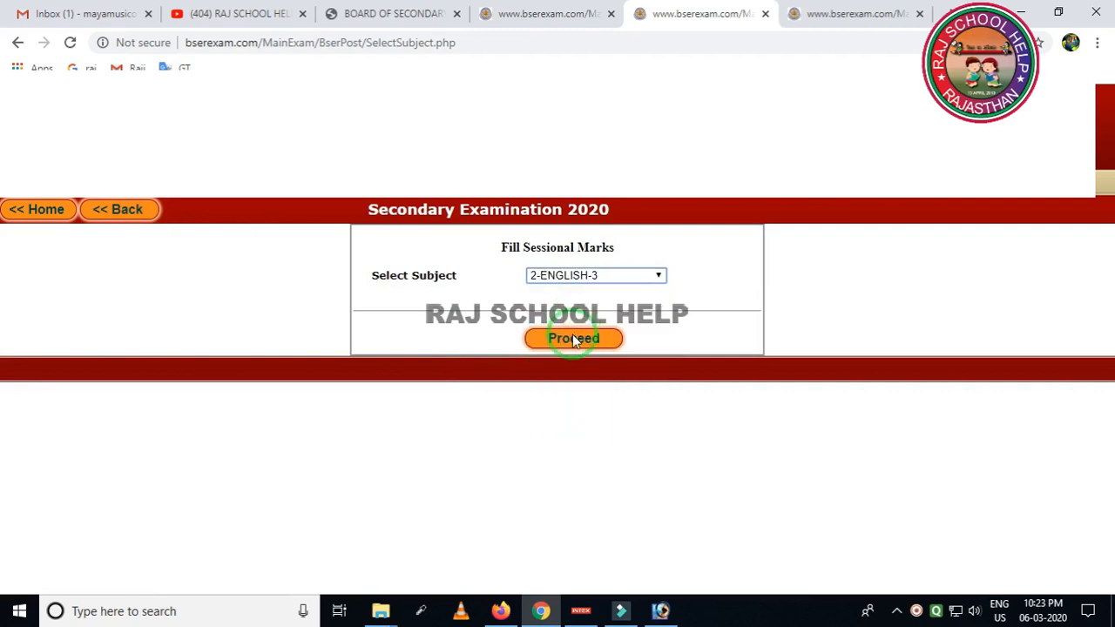
left_click(572, 338)
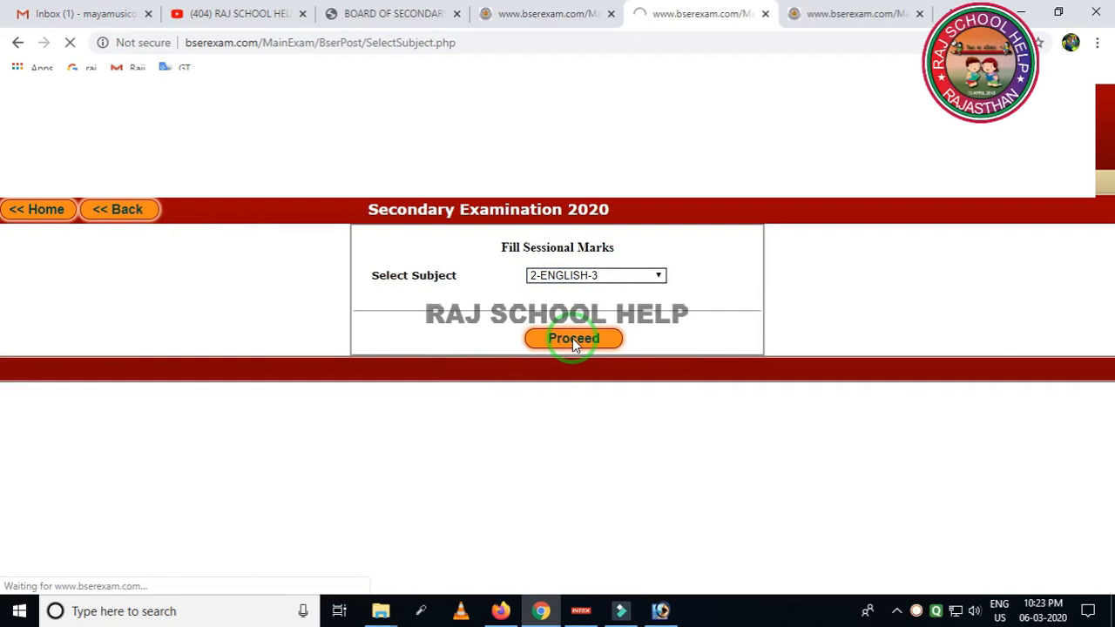
Step: Enter 20 as the obtained marks for each of the three English students
left_click(575, 315)
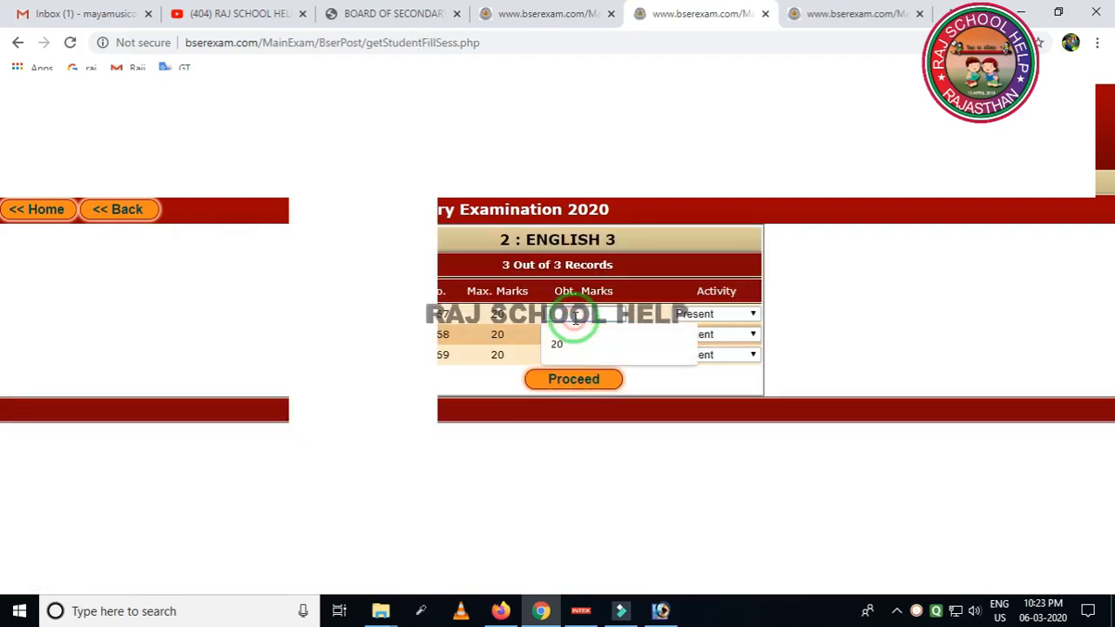
type("20")
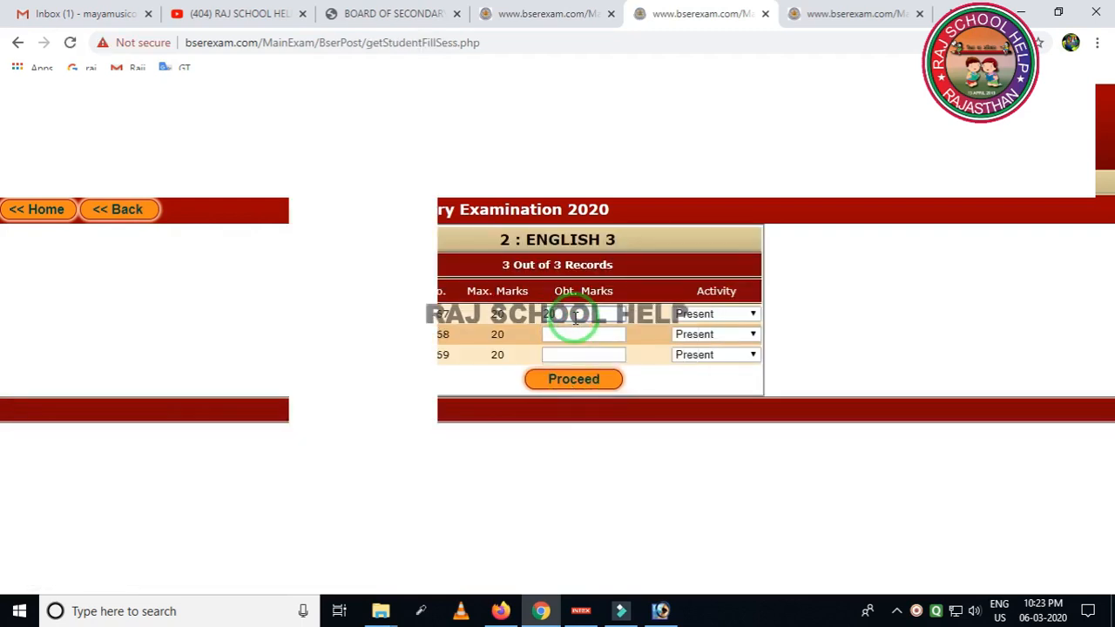
left_click(564, 335)
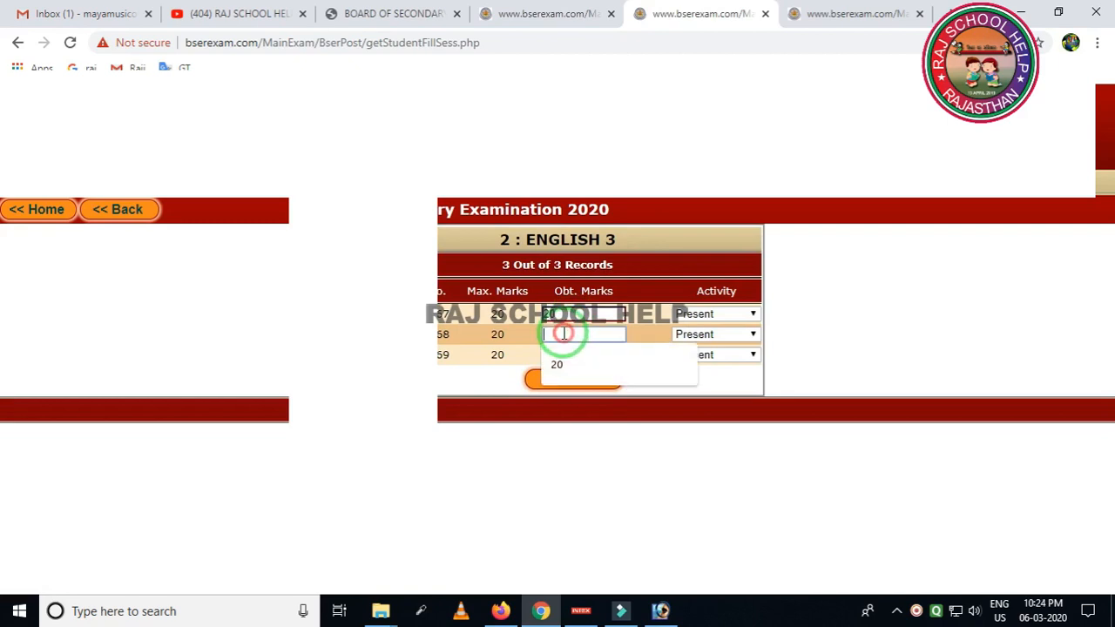
type("20")
left_click(561, 355)
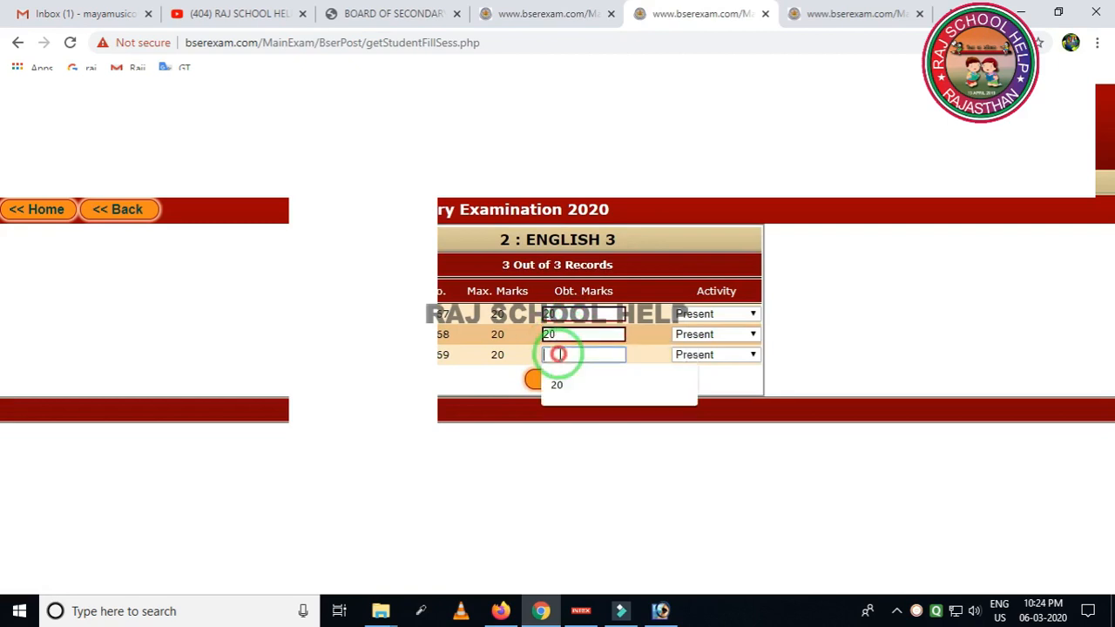
type("20")
Step: Submit the English sessional marks and return to the main sessional marks page
left_click(567, 387)
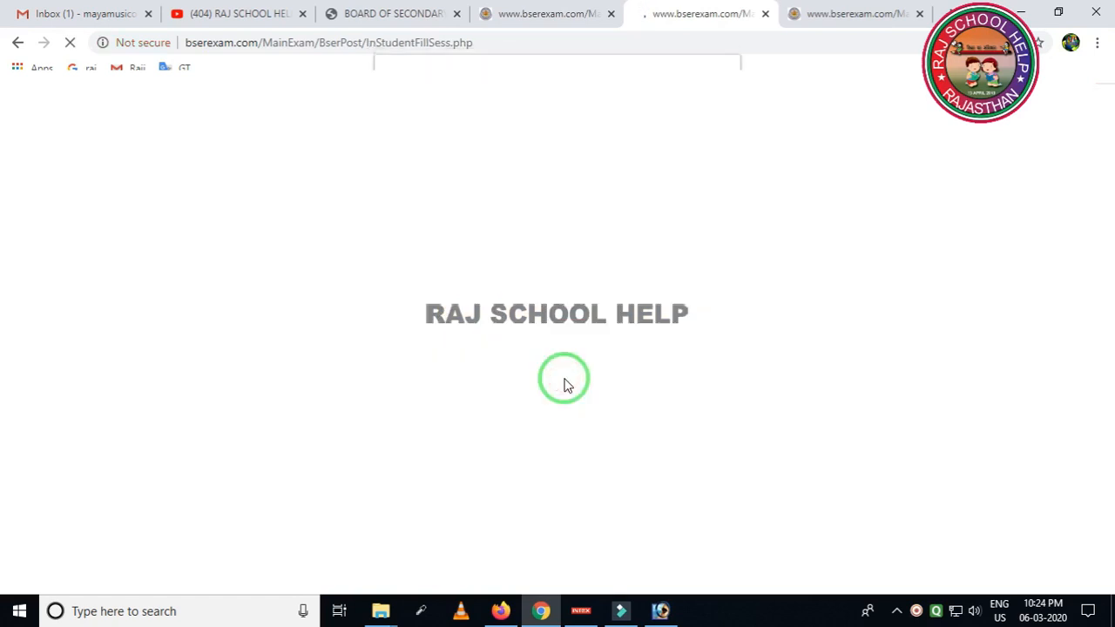
left_click(561, 256)
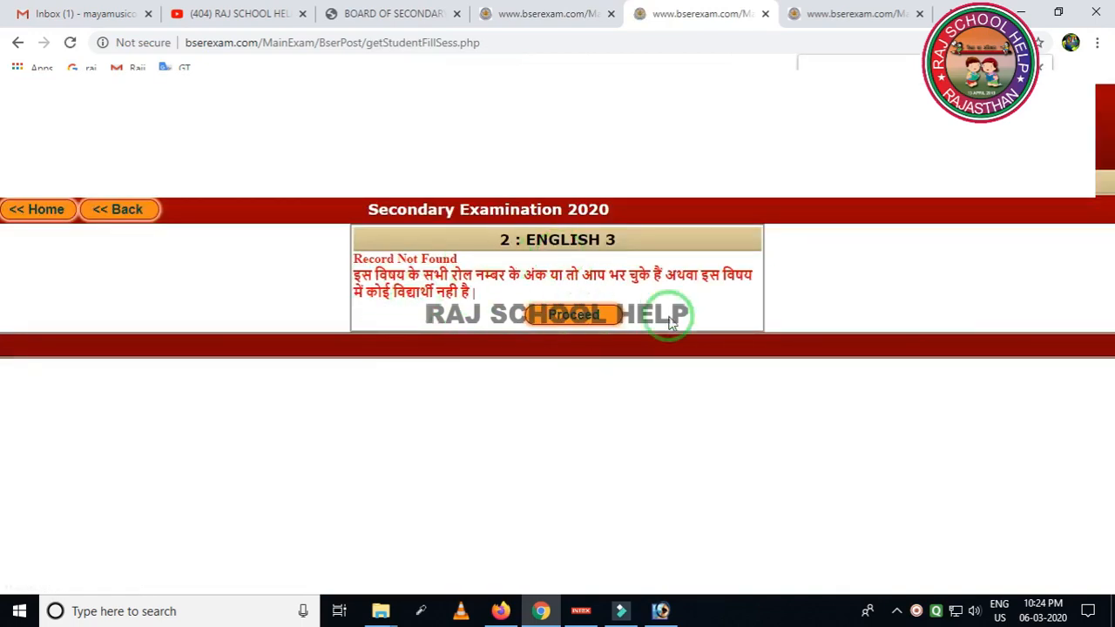
left_click(116, 218)
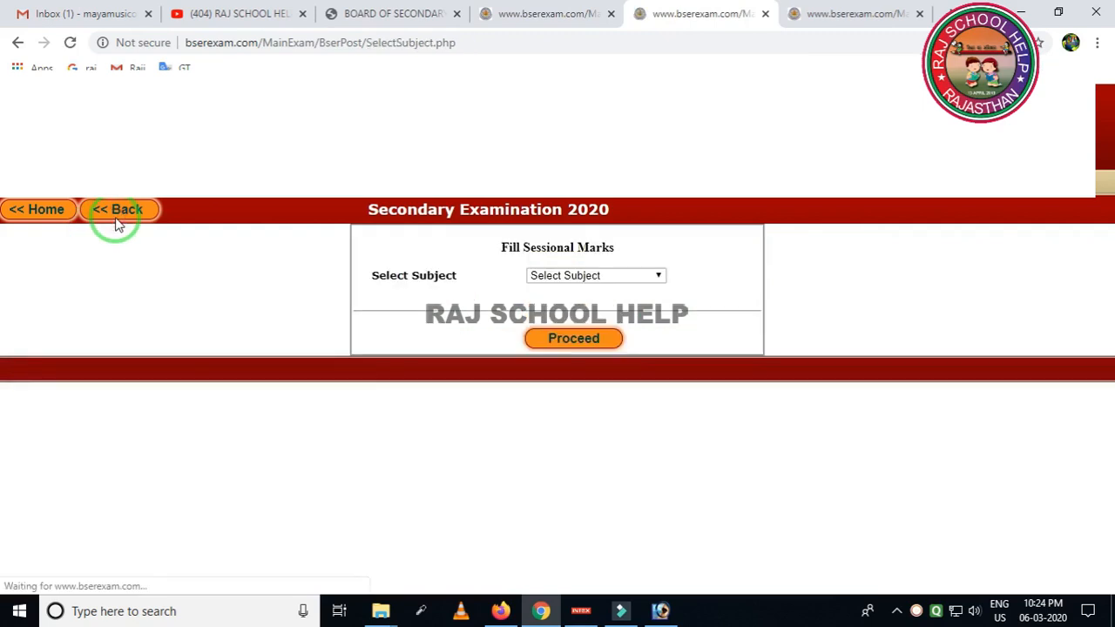
left_click(123, 218)
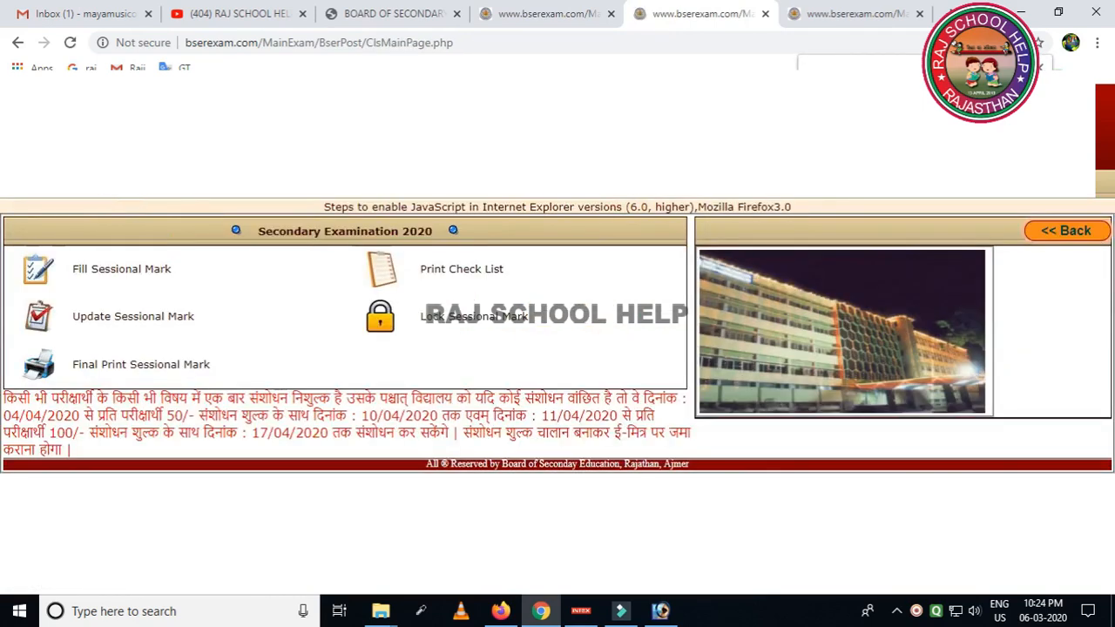
Step: Check the subject-wise Fill Sessional Marks summary, return to the main sessional marks page and dismiss the translation offer
left_click(104, 277)
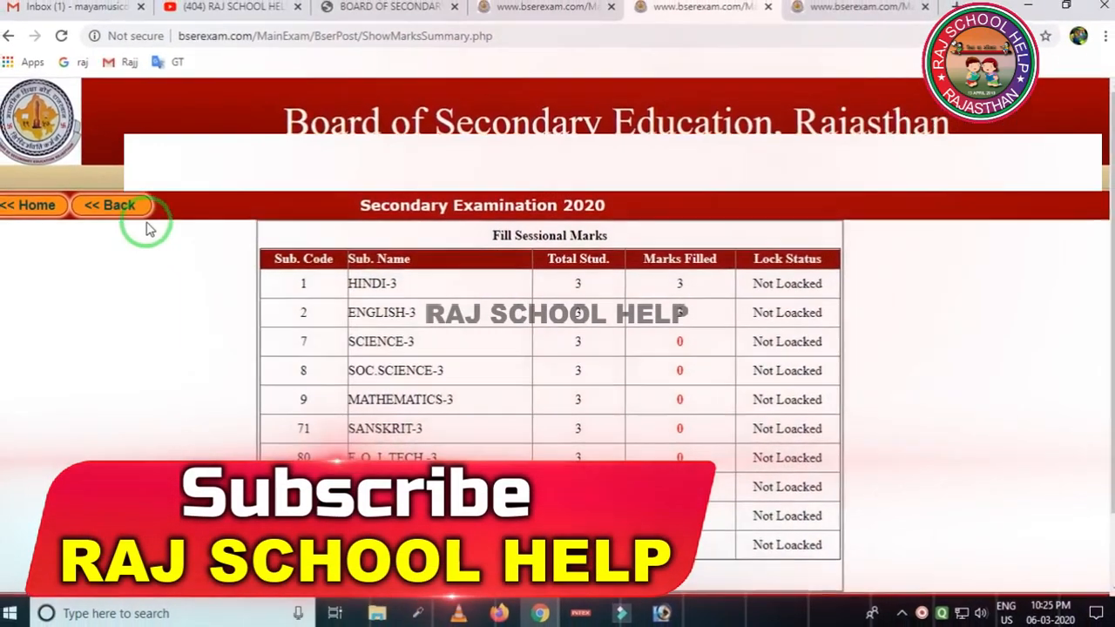
left_click(101, 191)
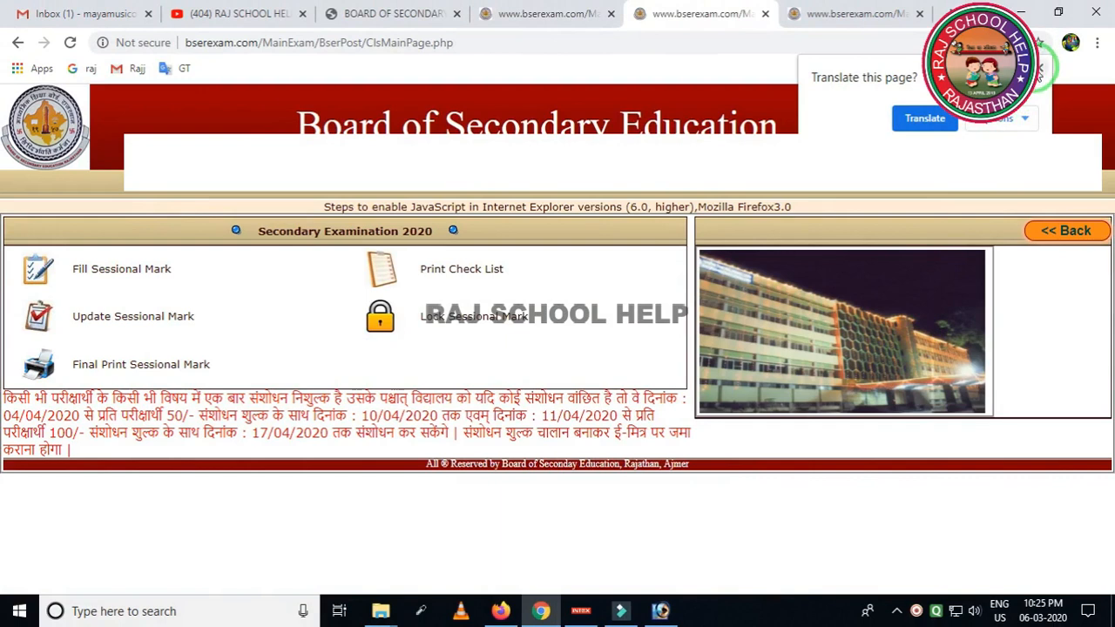
left_click(1039, 68)
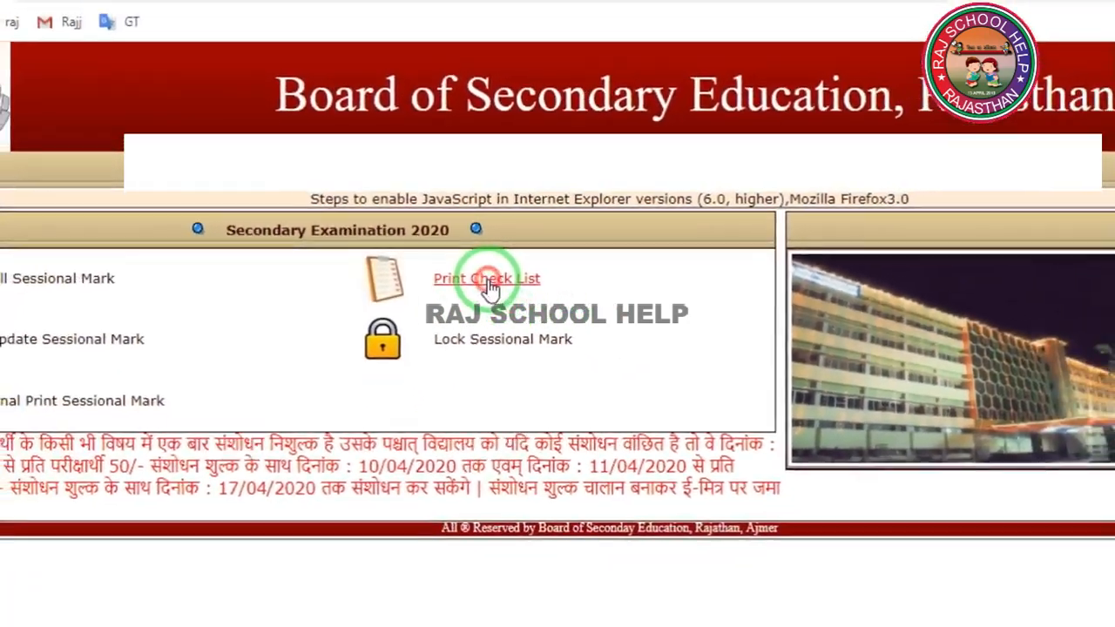
Step: View the check list of filled sessional marks for 1-HINDI-3 and return to the main sessional marks page
left_click(545, 305)
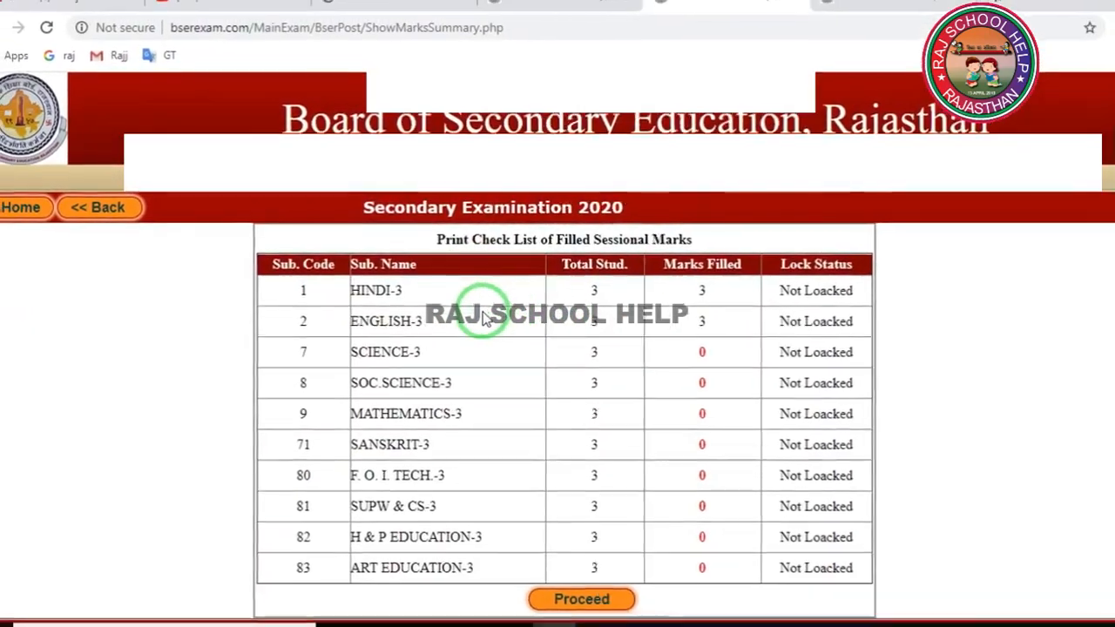
scroll(489, 319, "down", 1)
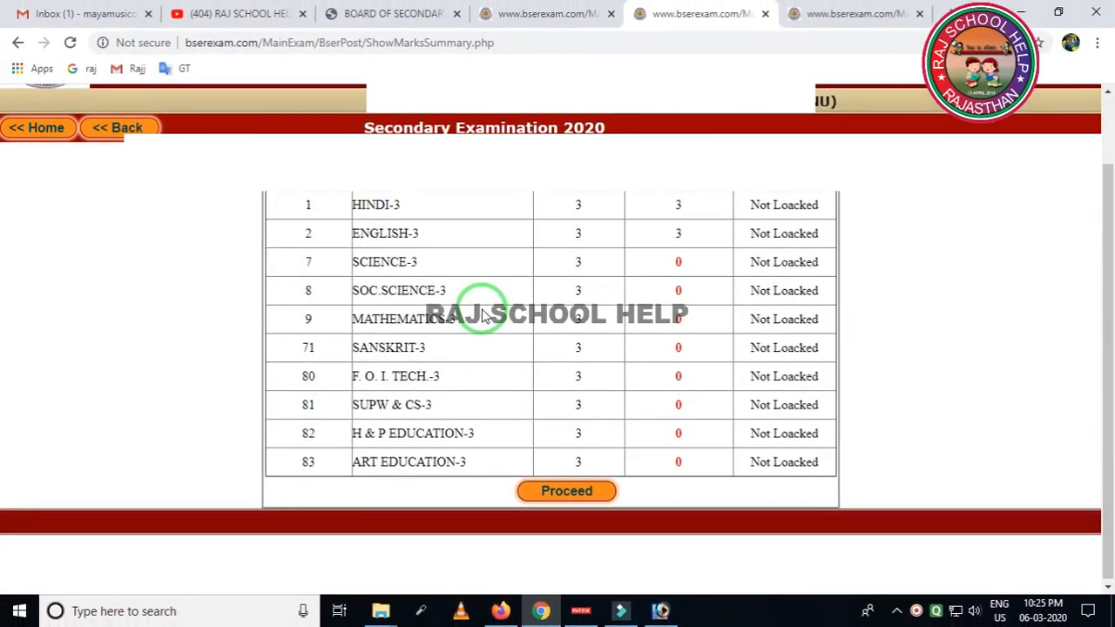
left_click(566, 491)
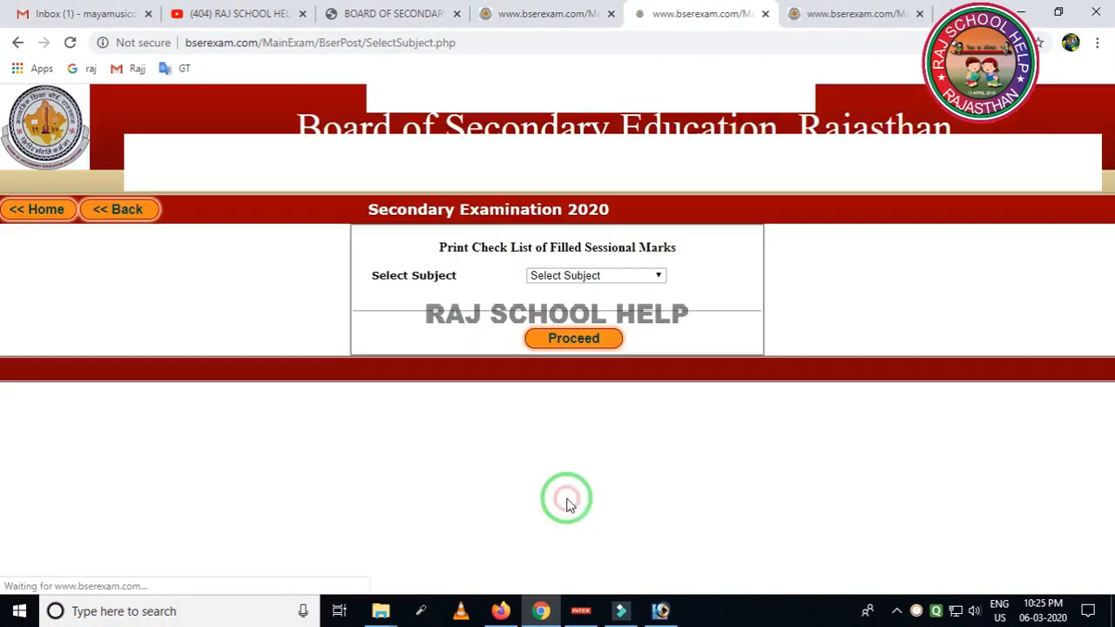
left_click(653, 280)
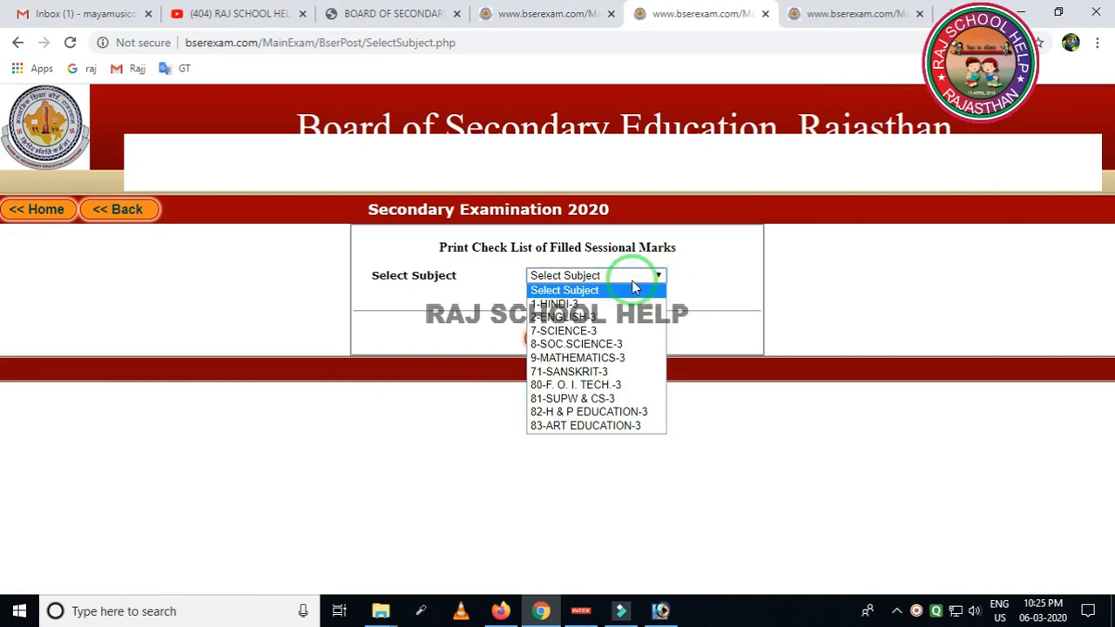
left_click(572, 307)
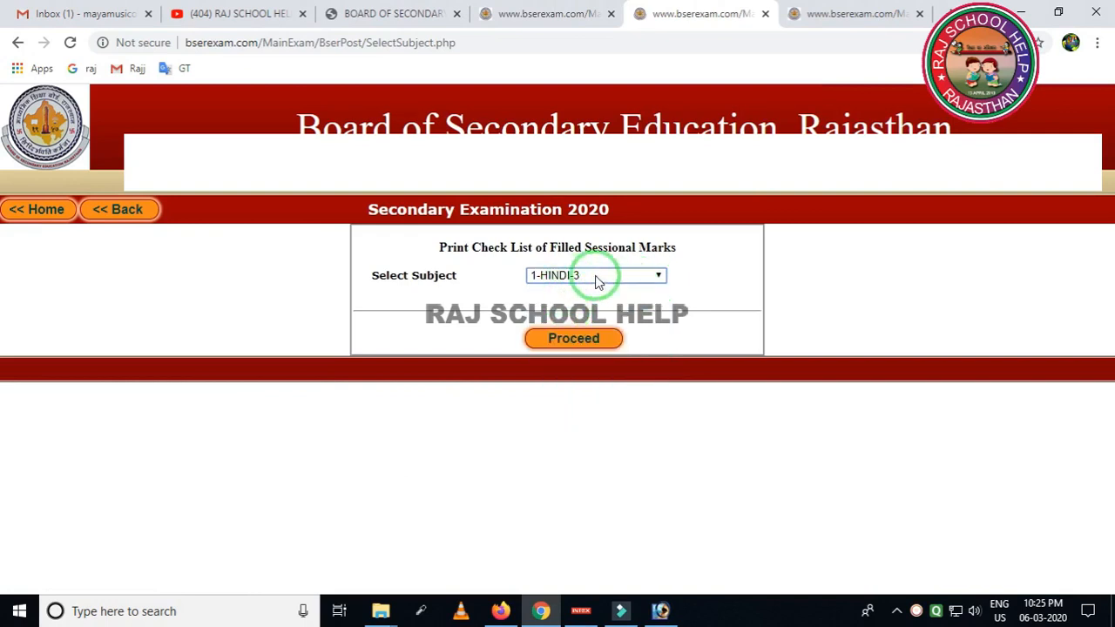
left_click(575, 339)
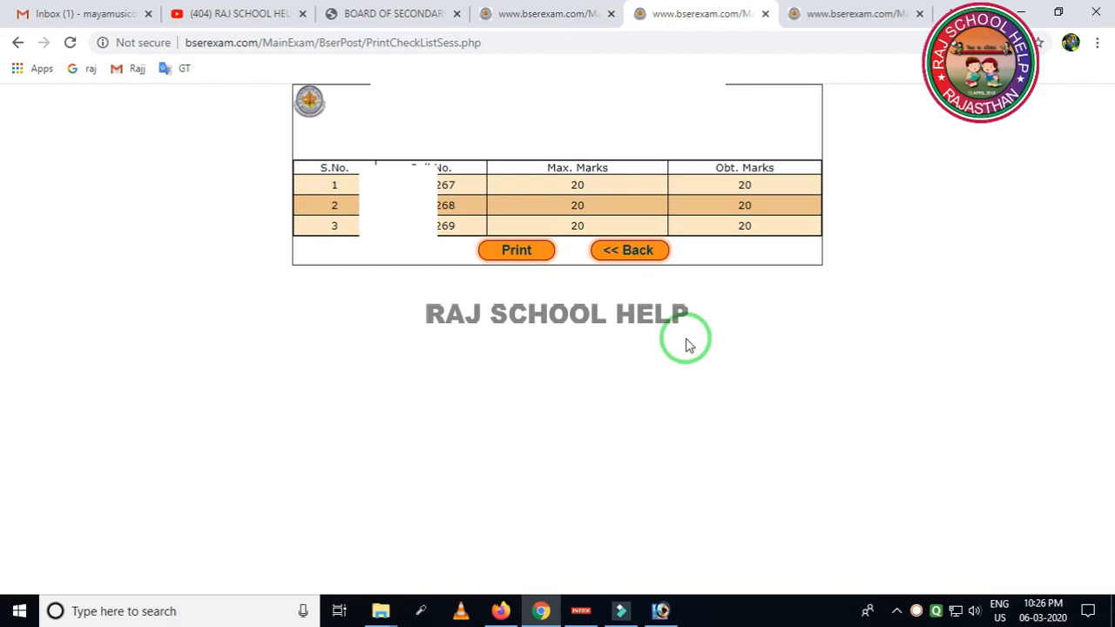
left_click(632, 252)
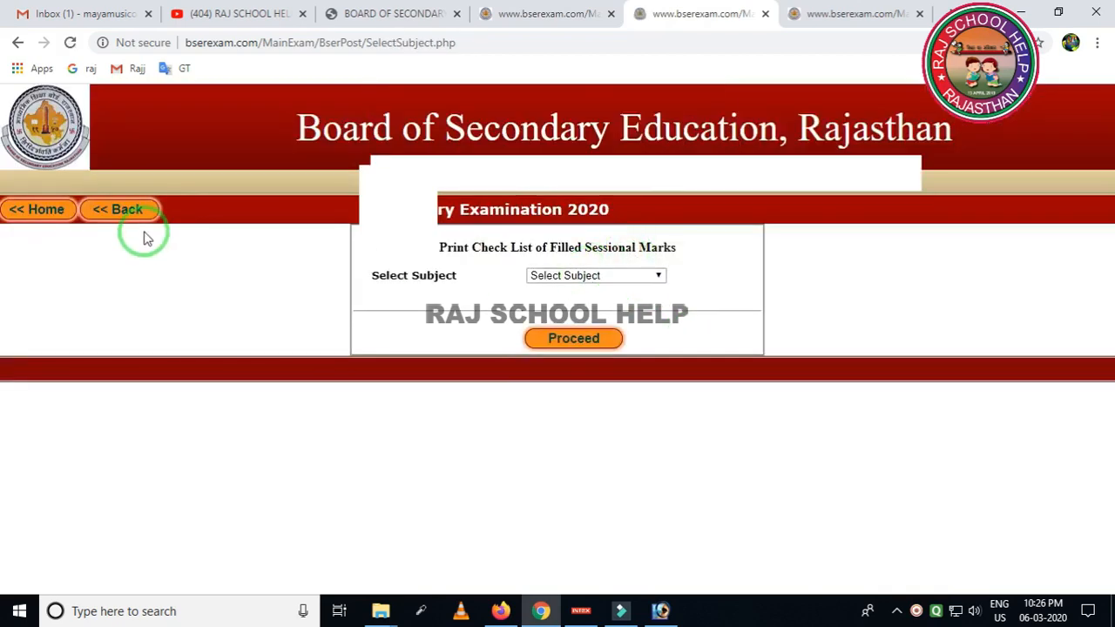
left_click(140, 220)
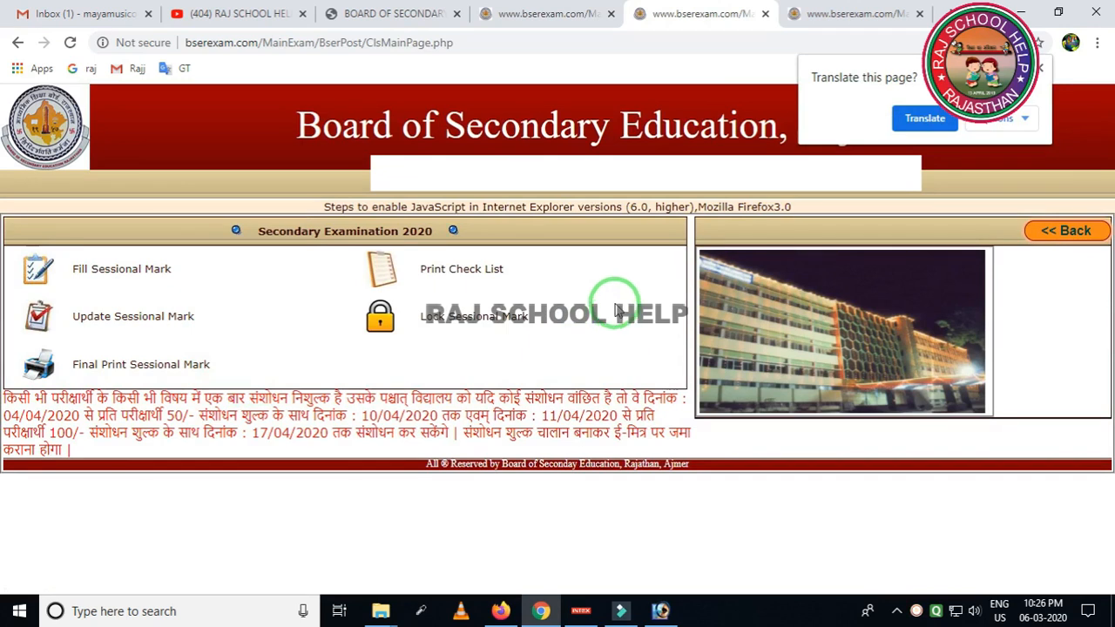
Step: View the Update Sessional Mark form for 1-HINDI-3 and return to the main sessional marks page without making changes
left_click(117, 319)
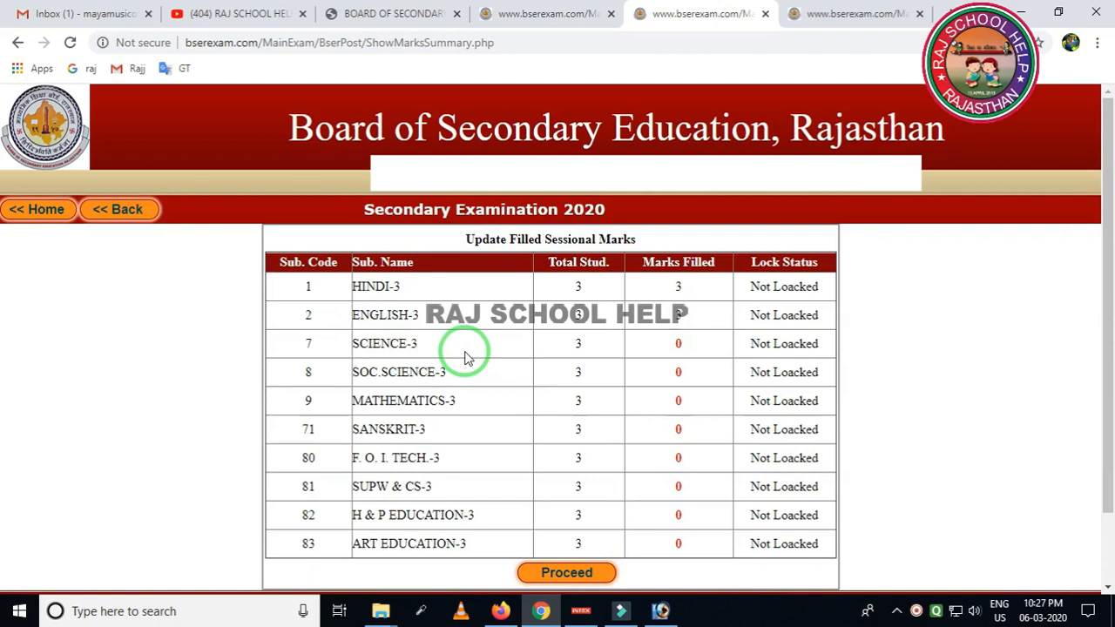
scroll(523, 418, "down", 2)
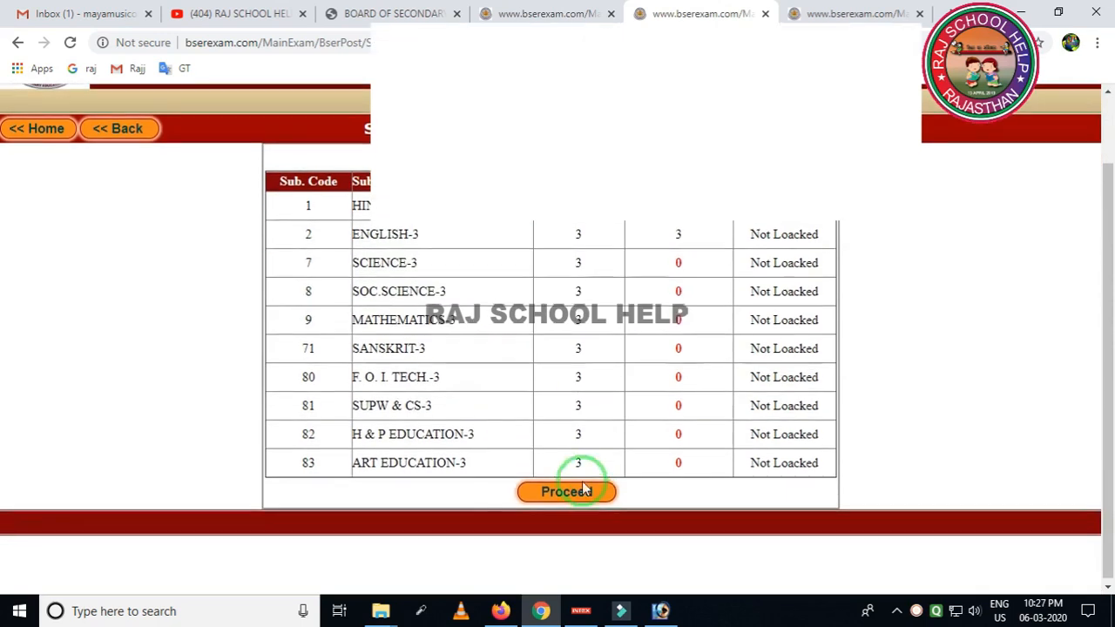
left_click(563, 490)
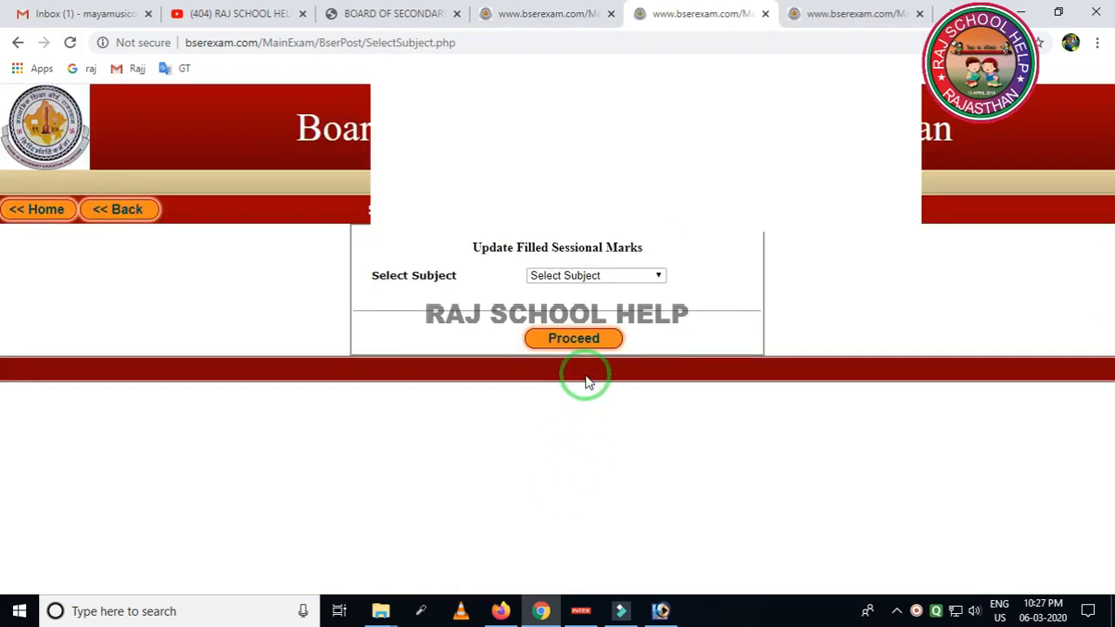
left_click(657, 276)
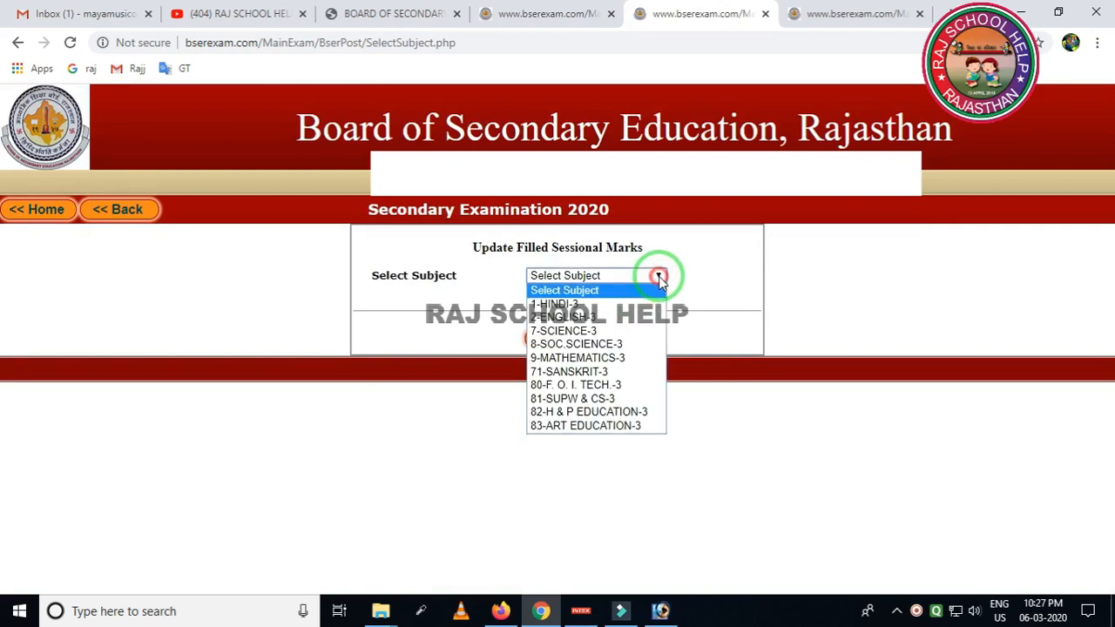
left_click(590, 304)
left_click(583, 339)
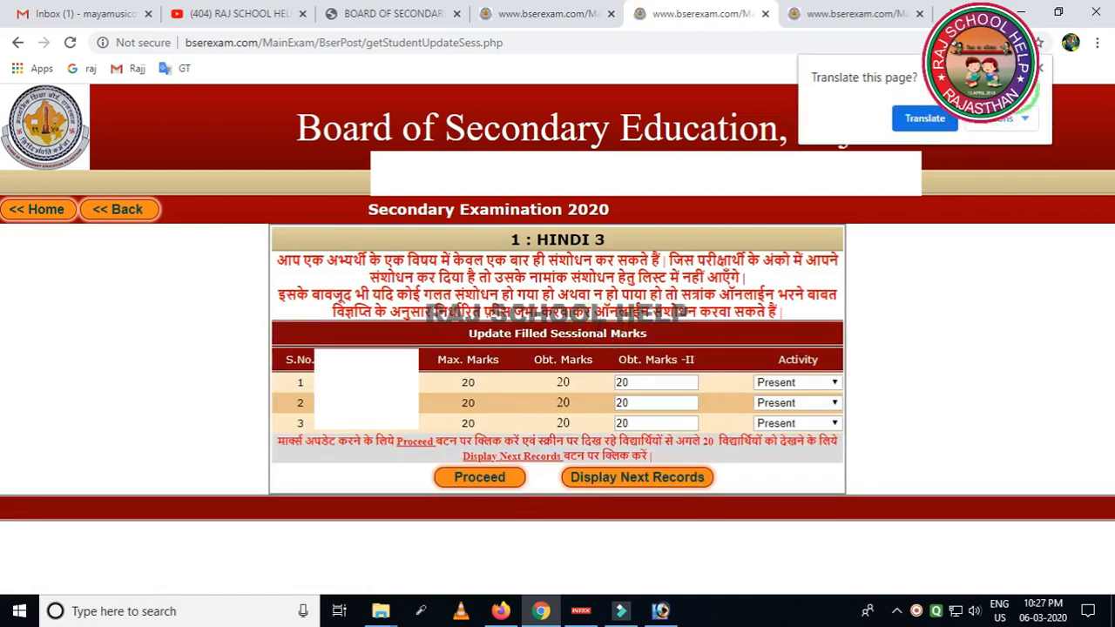
left_click(1040, 69)
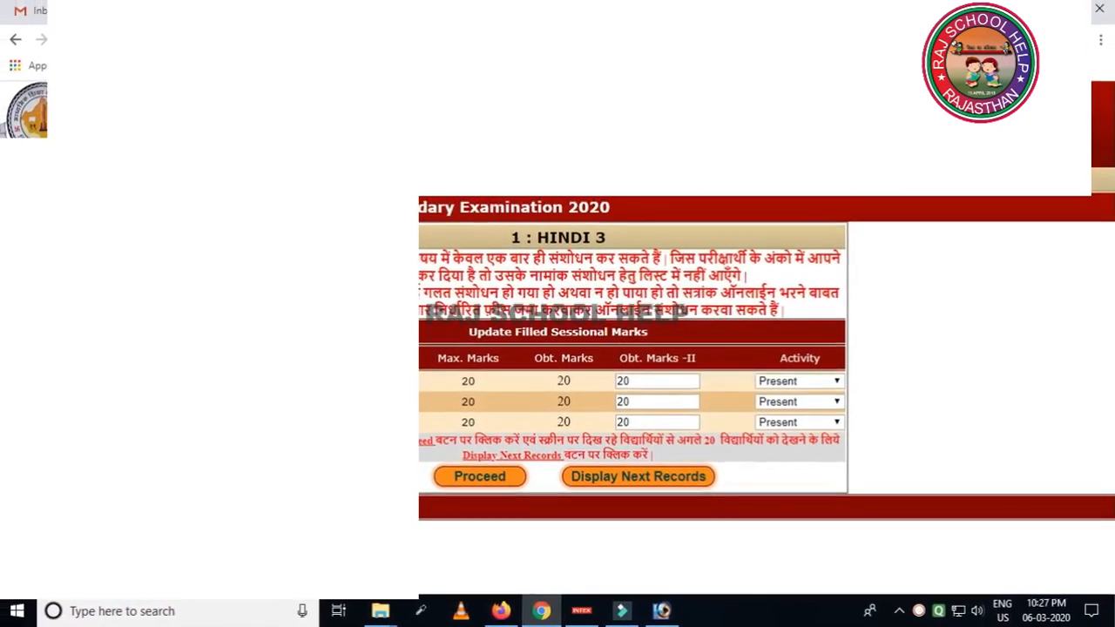
left_click(122, 217)
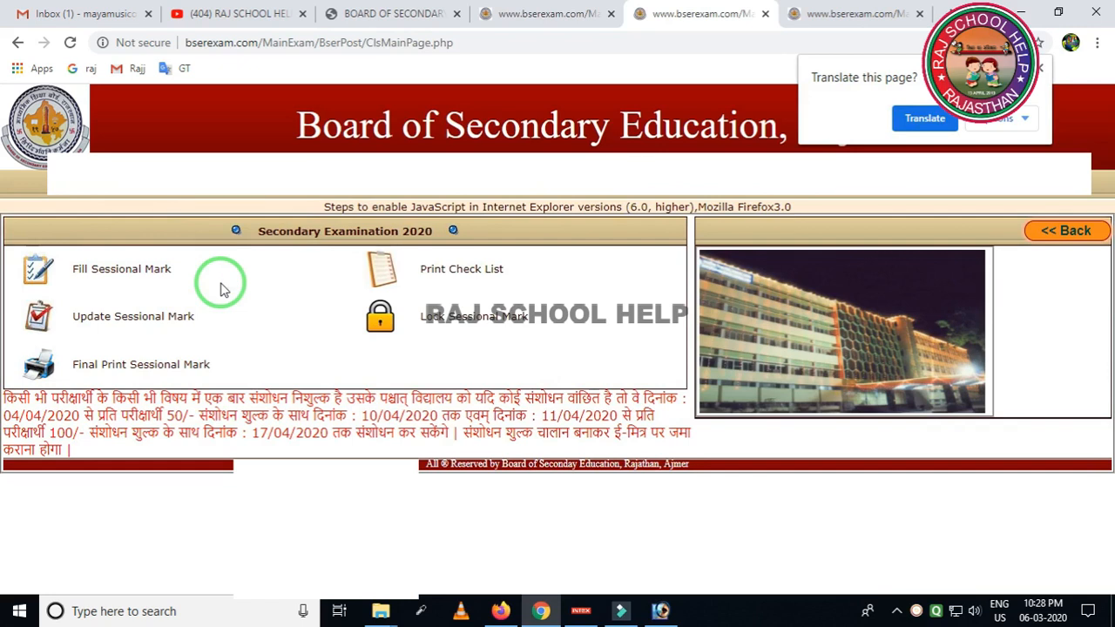
Step: Switch to the other open exam portal session and open the Sessional Marks page for Sr. Secondary Examination 2020
left_click(829, 23)
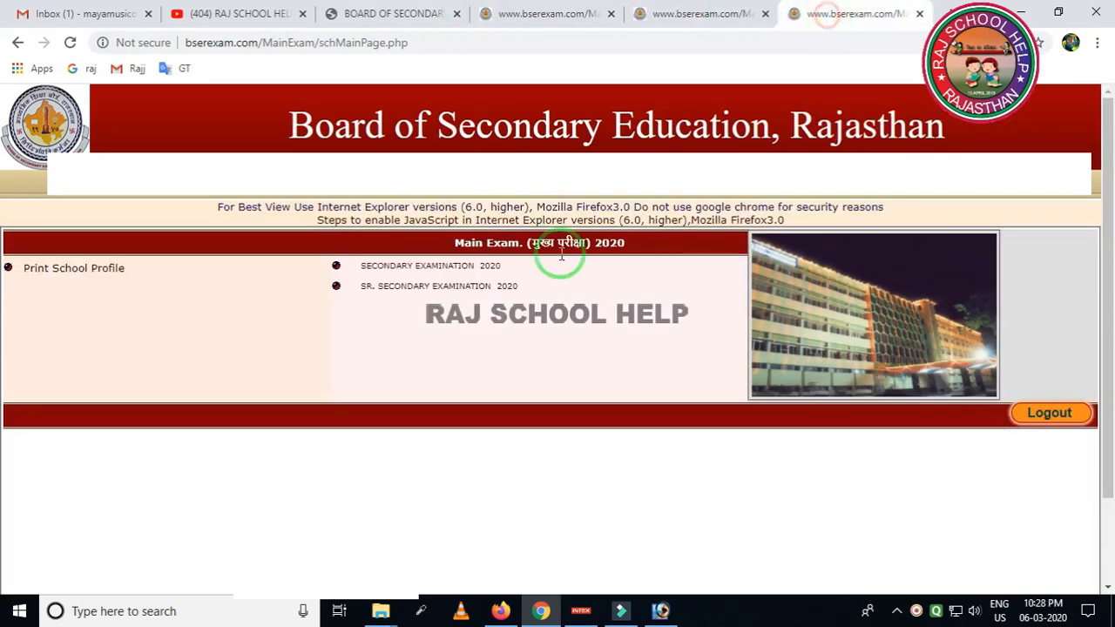
left_click(412, 288)
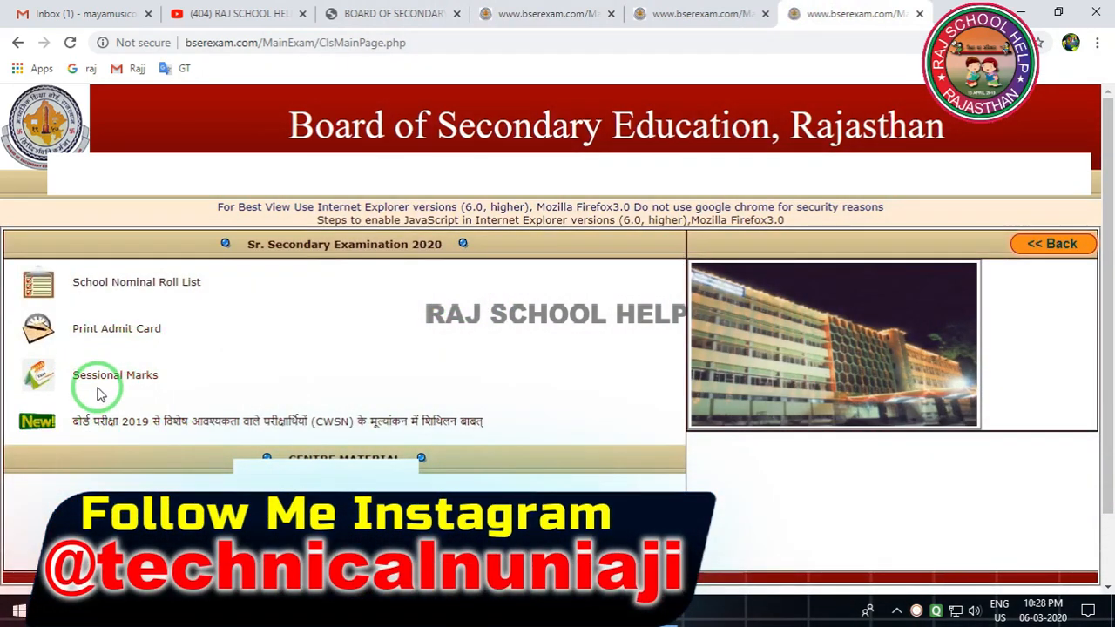
left_click(83, 382)
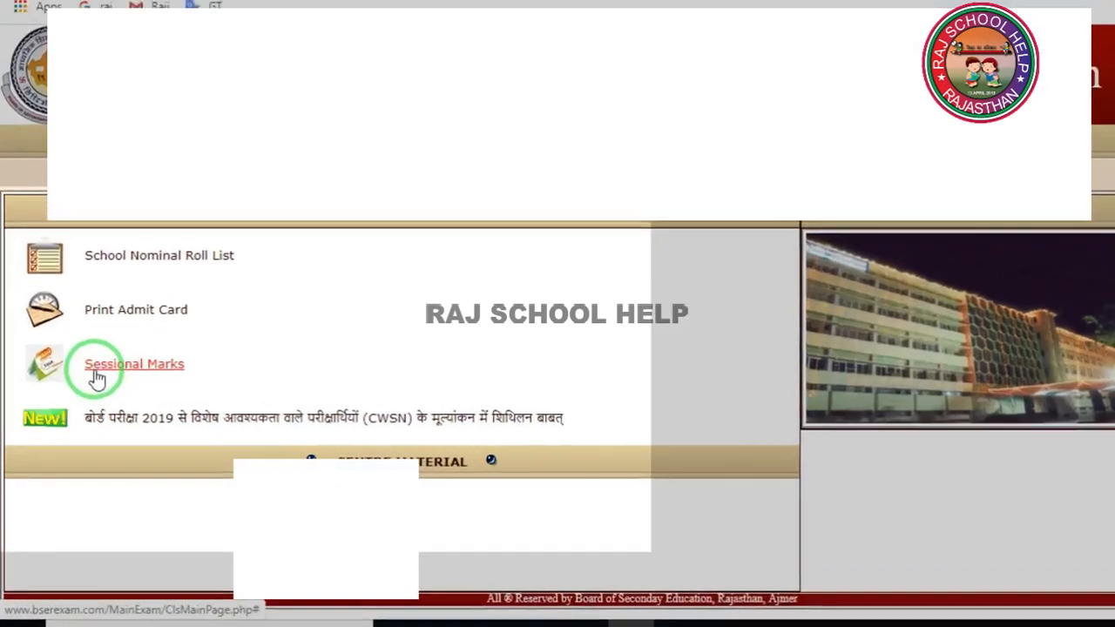
left_click(97, 377)
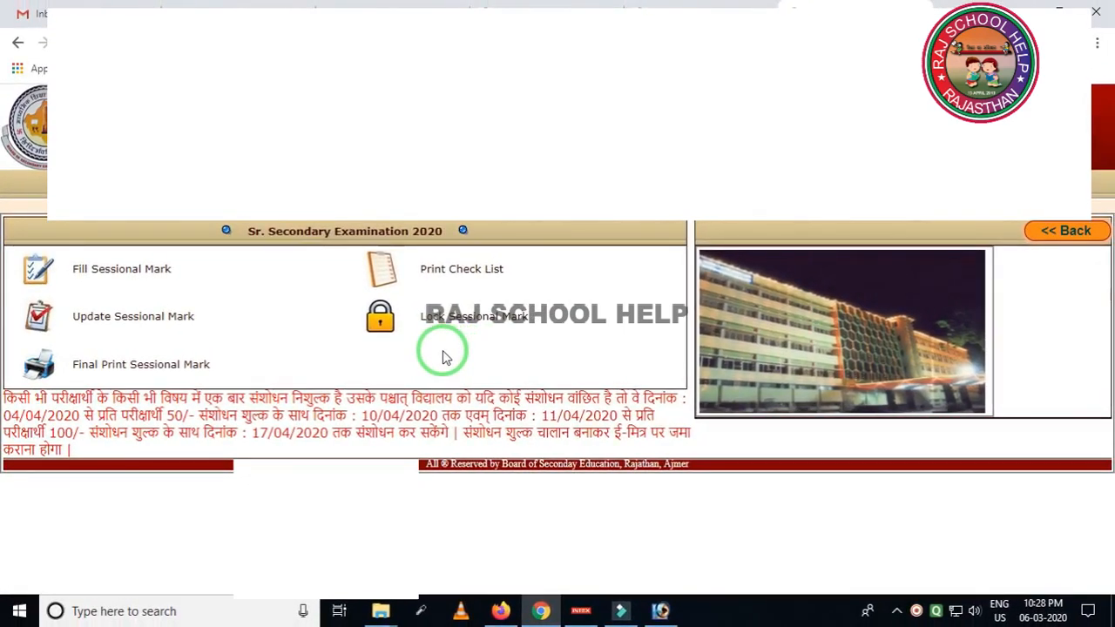
Step: Open the Fill Sessional Mark form for the Sr. Secondary subject 1-HINDI(COMP.)-3
left_click(122, 272)
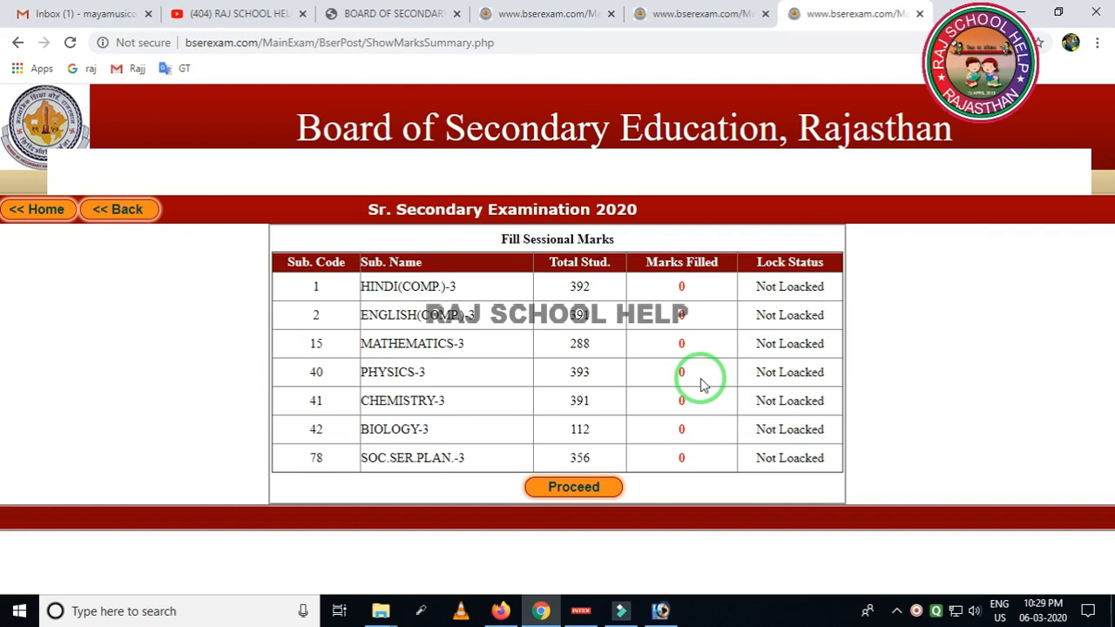
left_click(574, 487)
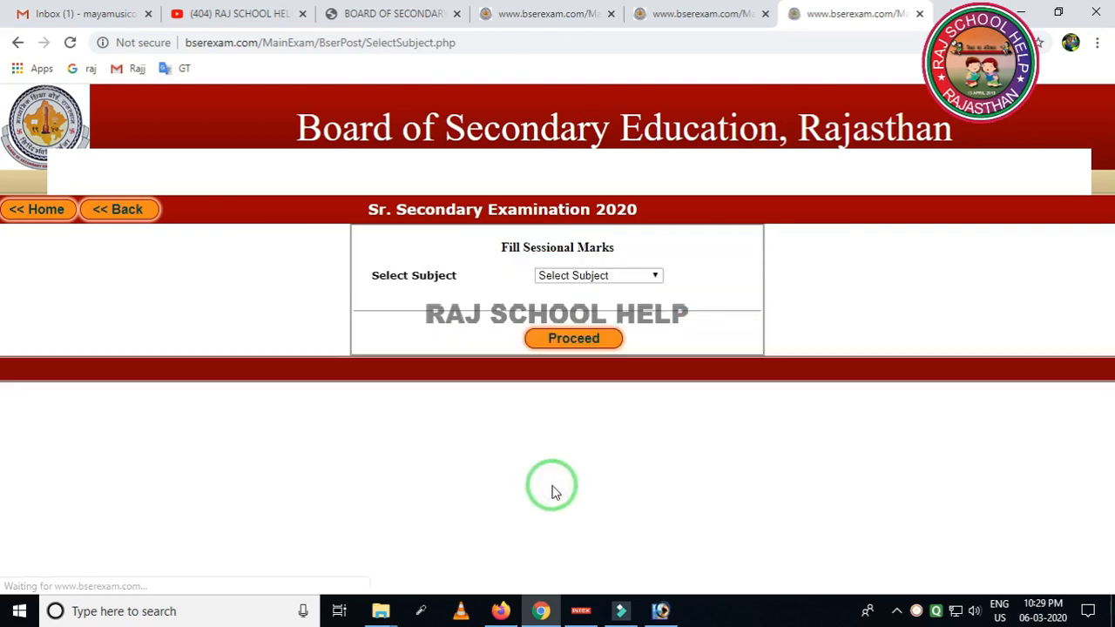
left_click(652, 277)
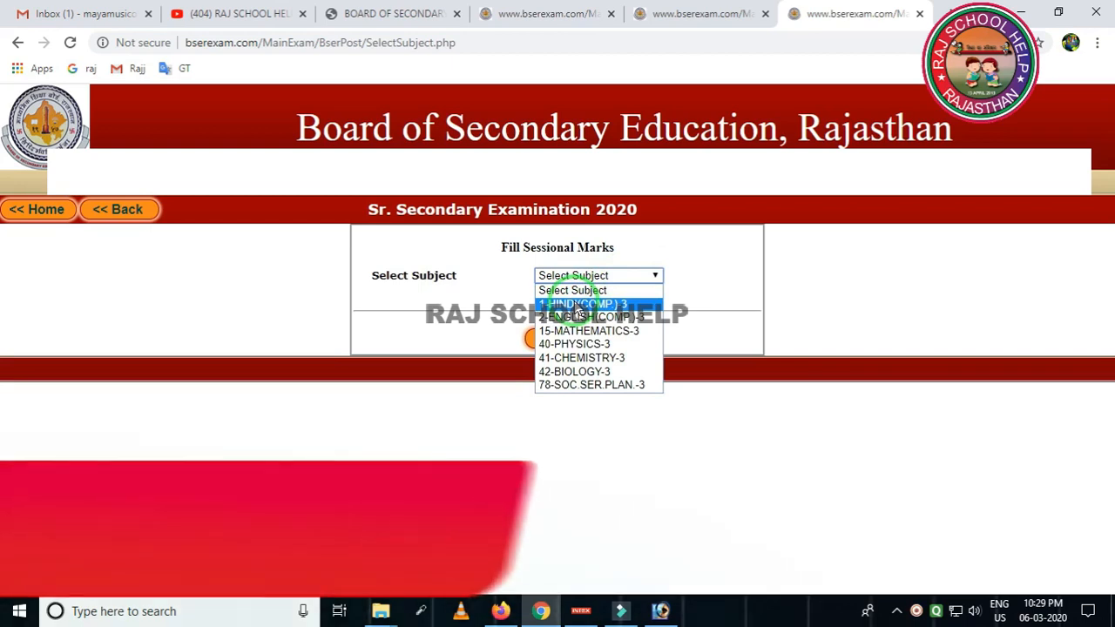
left_click(575, 305)
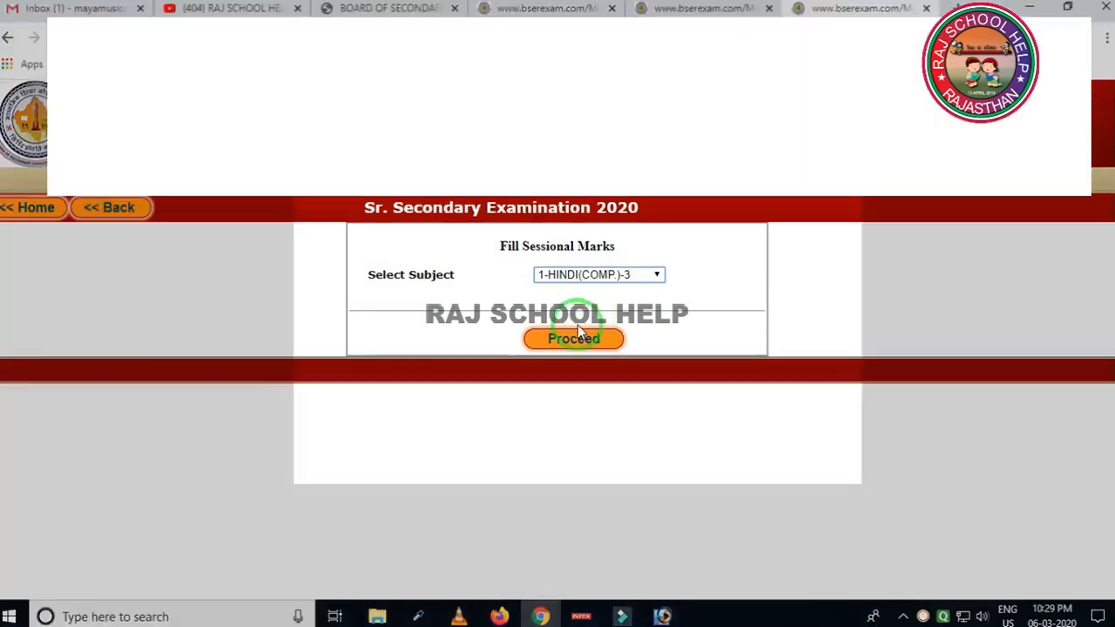
left_click(570, 342)
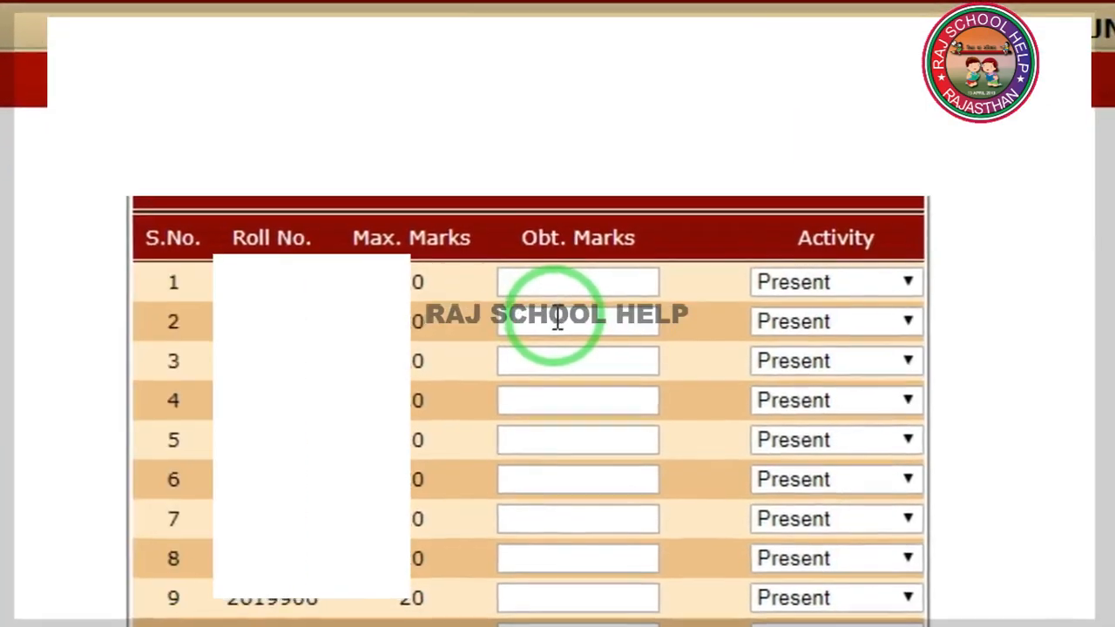
Step: Look through the obtained marks and Activity fields for the first batch of Hindi (Comp.) students
scroll(567, 334, "down", 1)
scroll(568, 337, "down", 4)
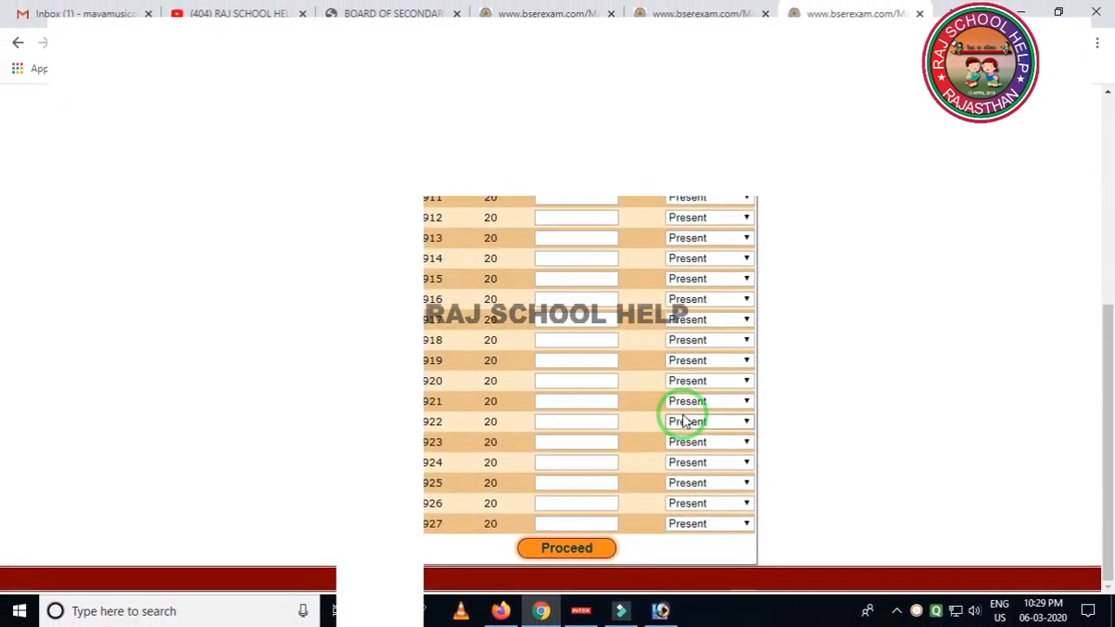
scroll(685, 422, "up", 1)
scroll(684, 421, "up", 3)
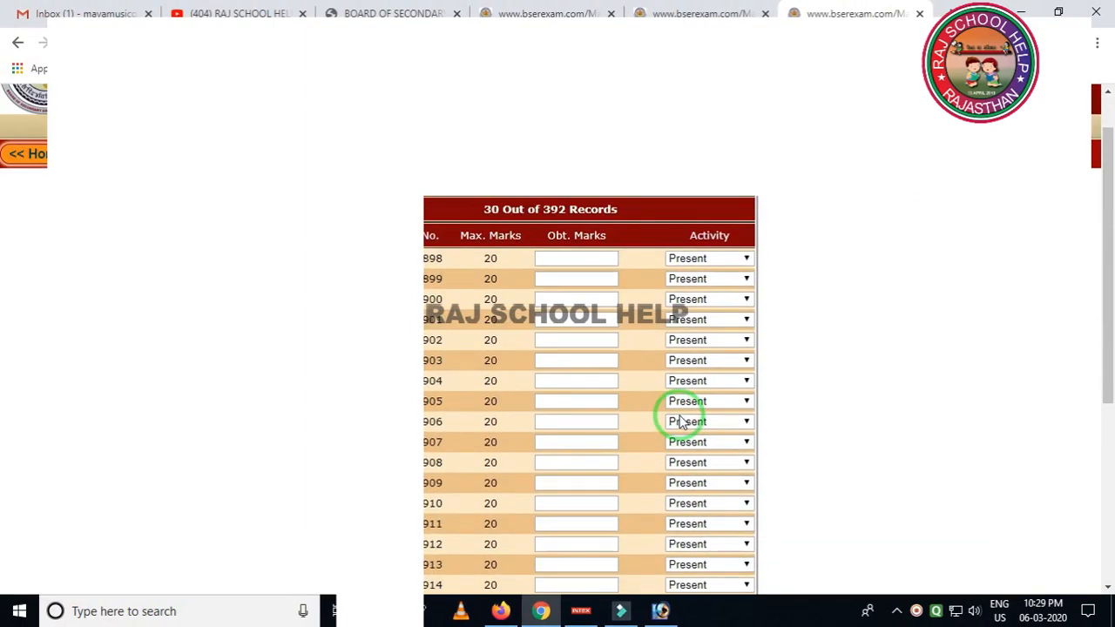
scroll(685, 422, "down", 4)
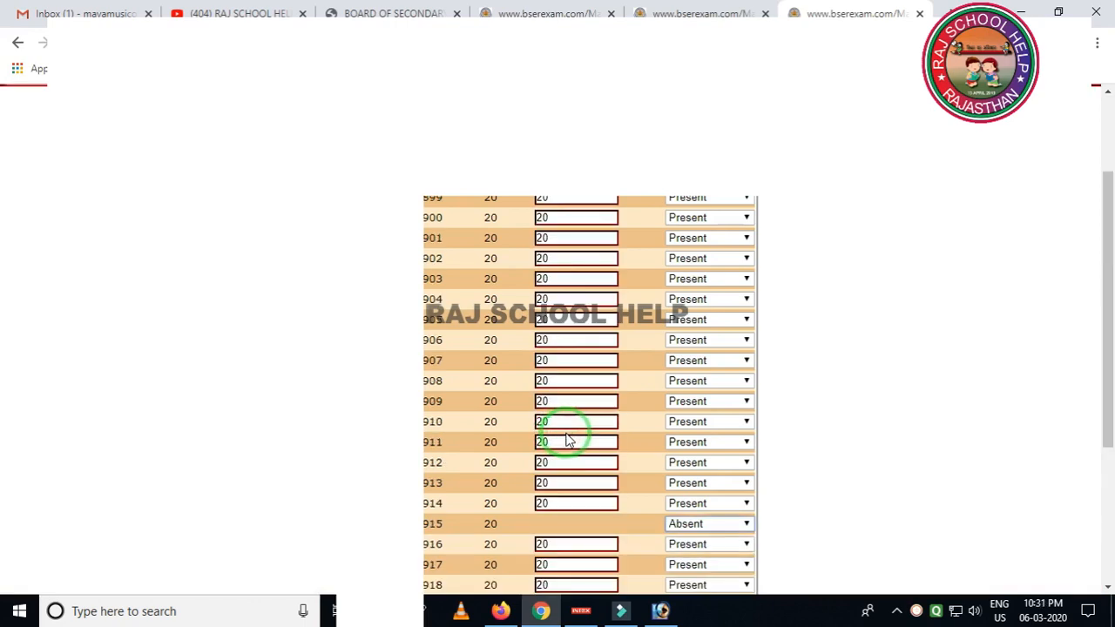
Step: Set the Activity to Absent for the student without an obtained mark and submit the first batch of Hindi (Comp.) marks
scroll(565, 440, "down", 2)
scroll(566, 440, "down", 1)
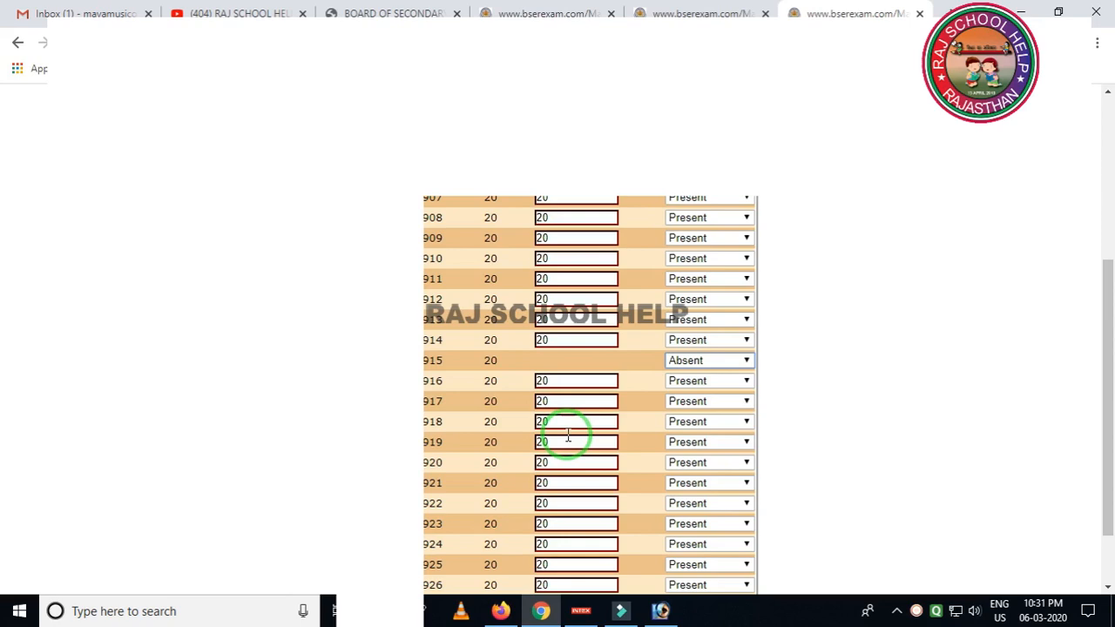
left_click(747, 361)
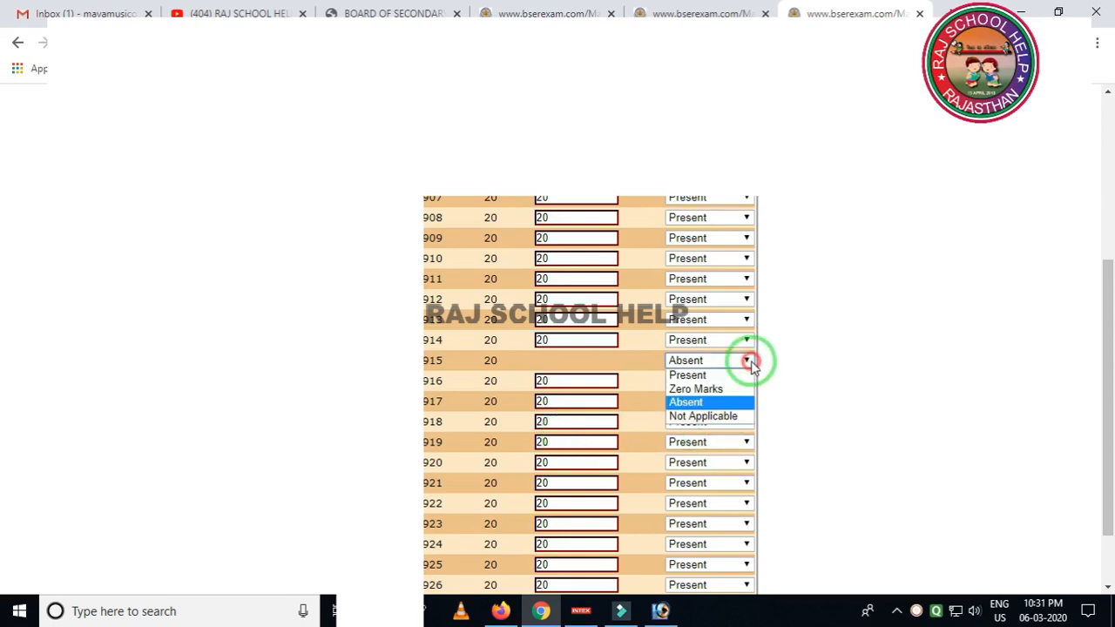
left_click(707, 402)
scroll(610, 375, "down", 1)
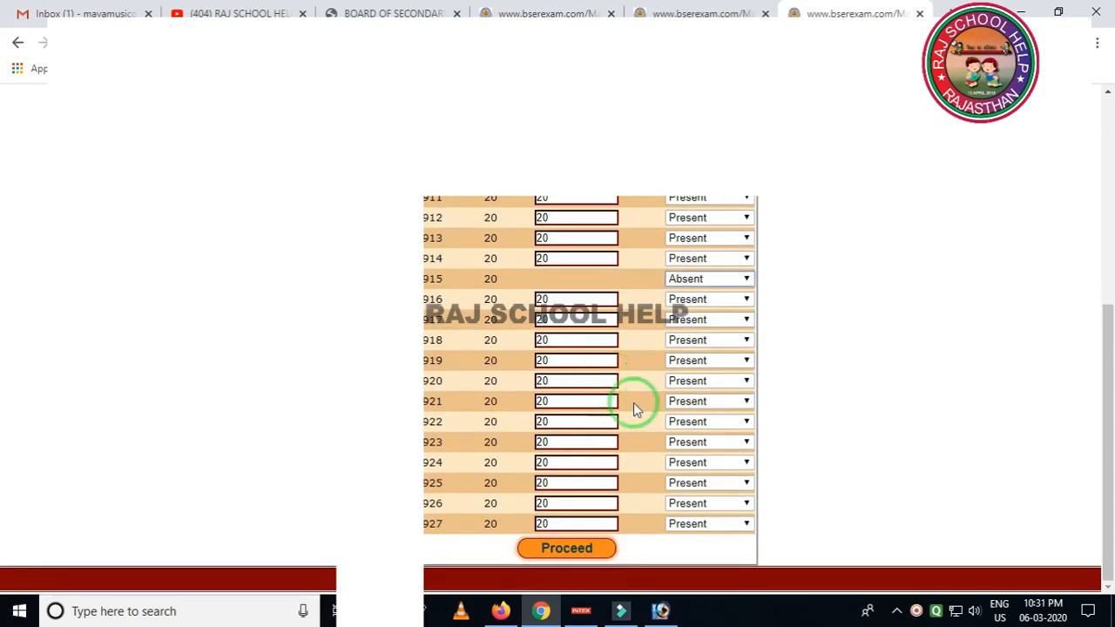
left_click(571, 544)
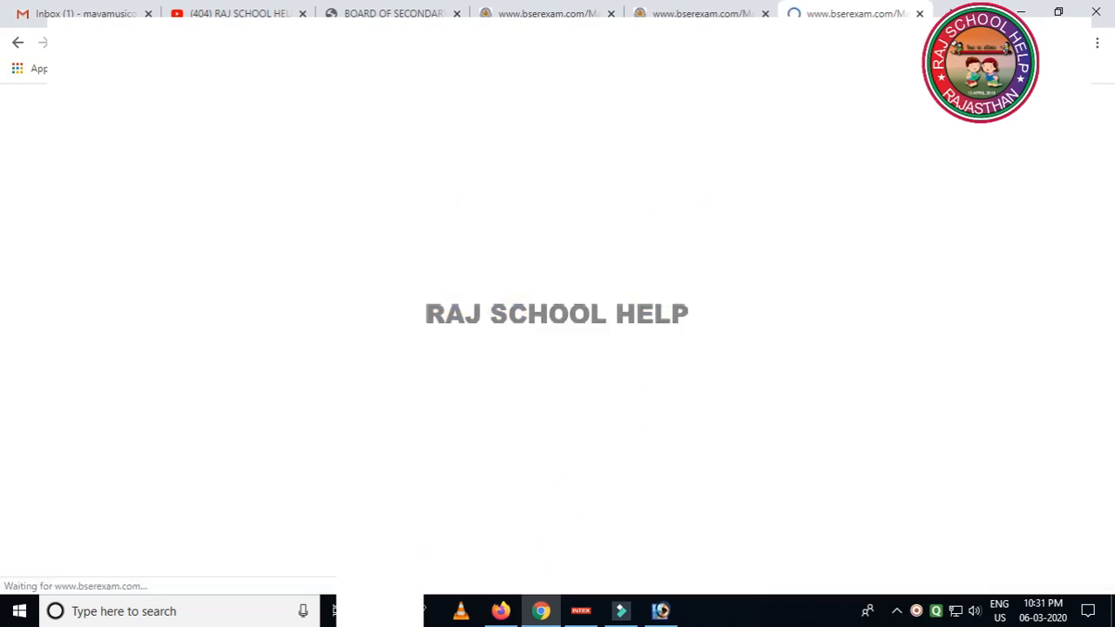
Step: Complete the second batch of Hindi (Comp.) students with 20 obtained marks, or Absent for those without marks, and submit the batch
left_click(714, 240)
left_click(606, 305)
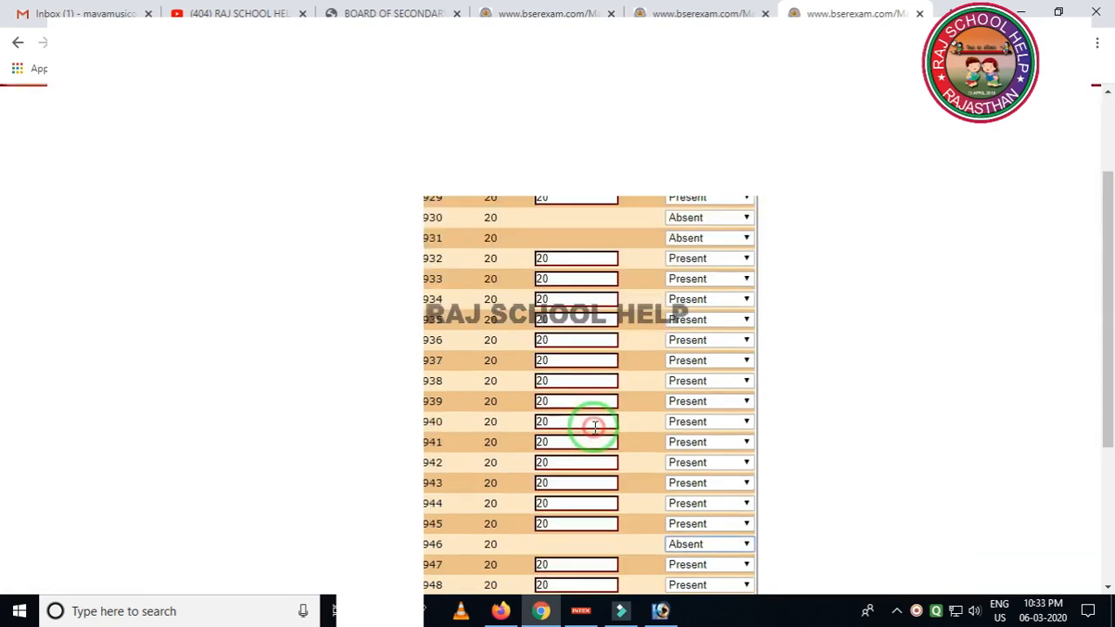
scroll(627, 452, "down", 3)
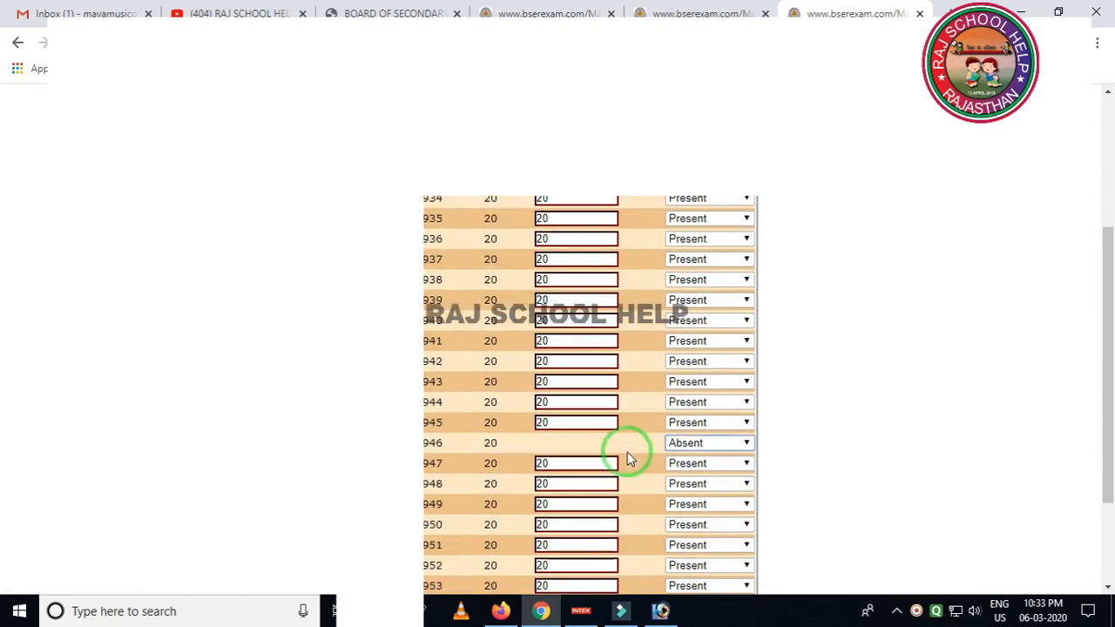
left_click(575, 549)
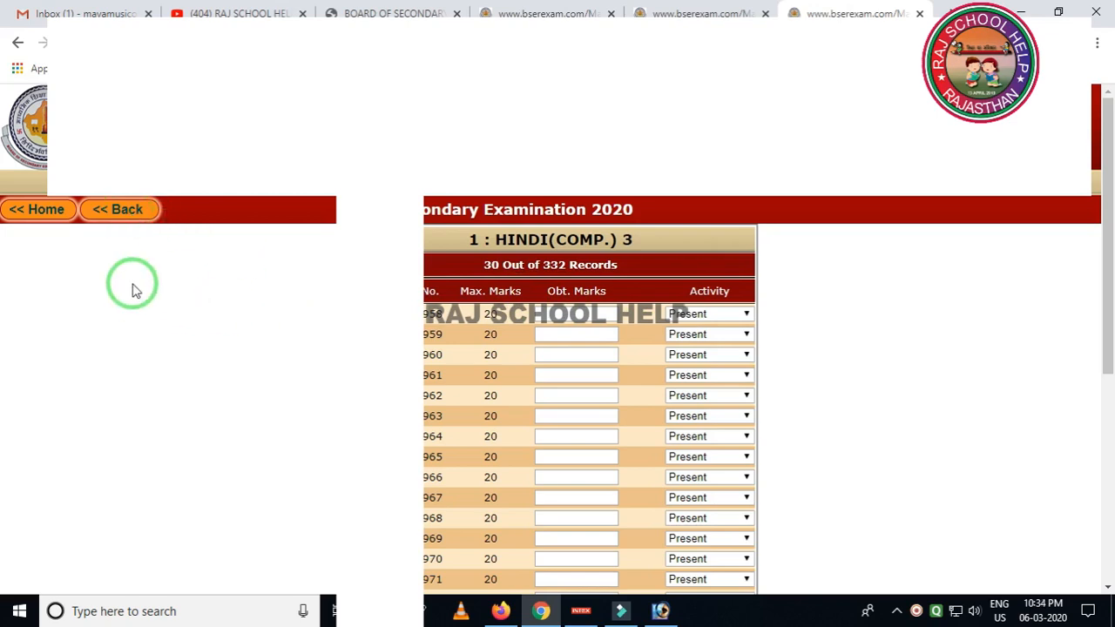
Step: Leave the marks form and reopen the Fill Sessional Mark subject summary for Sr. Secondary Examination 2020 from the portal's home page
left_click(126, 216)
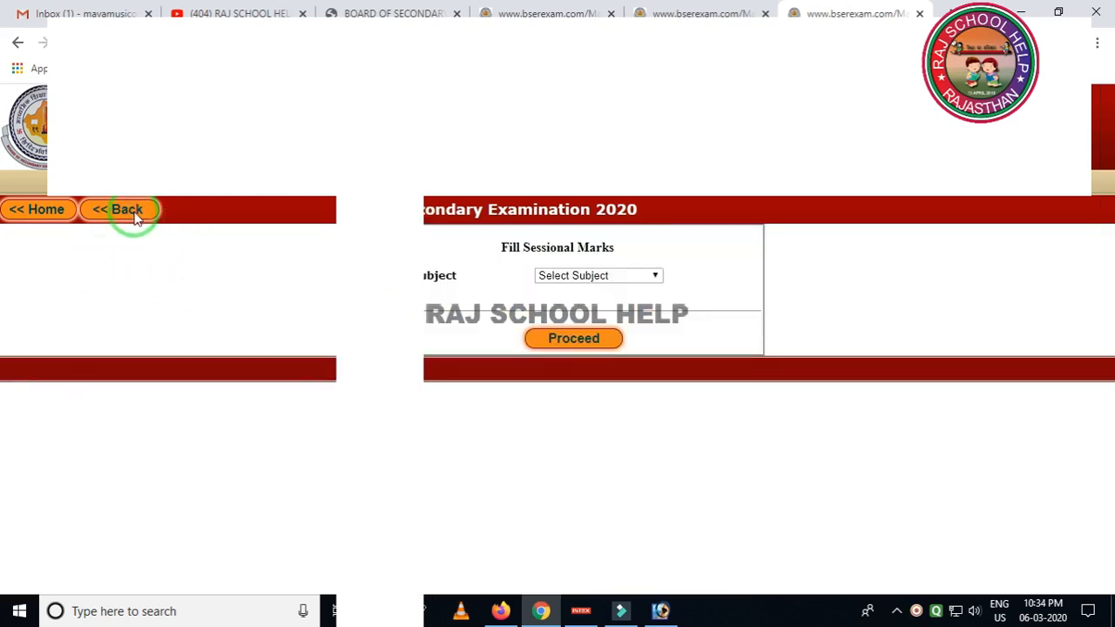
left_click(56, 214)
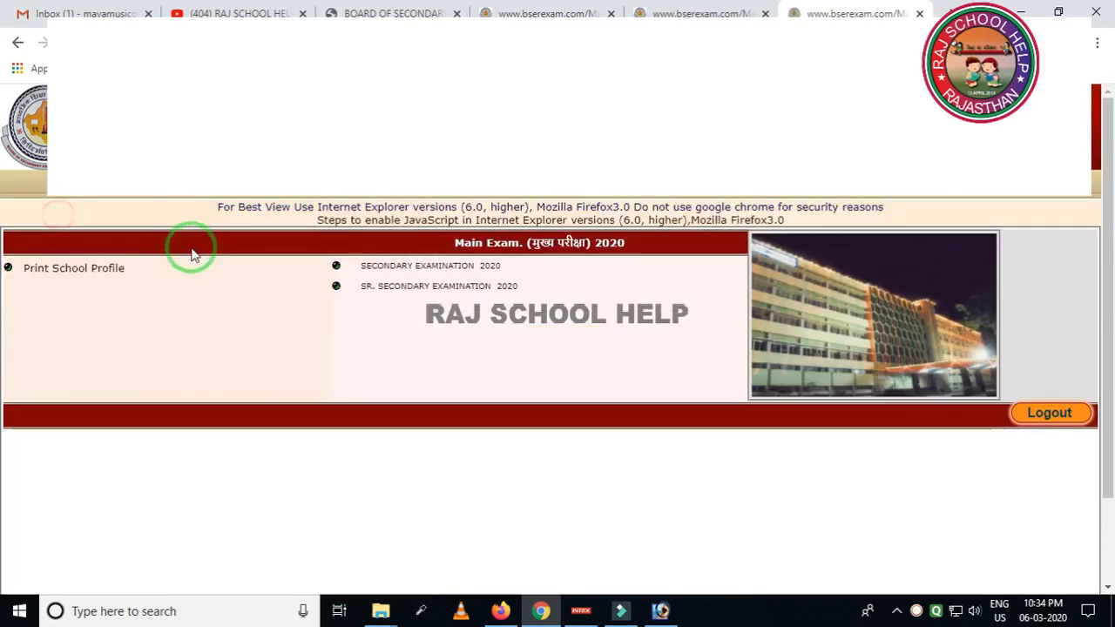
left_click(409, 286)
left_click(100, 374)
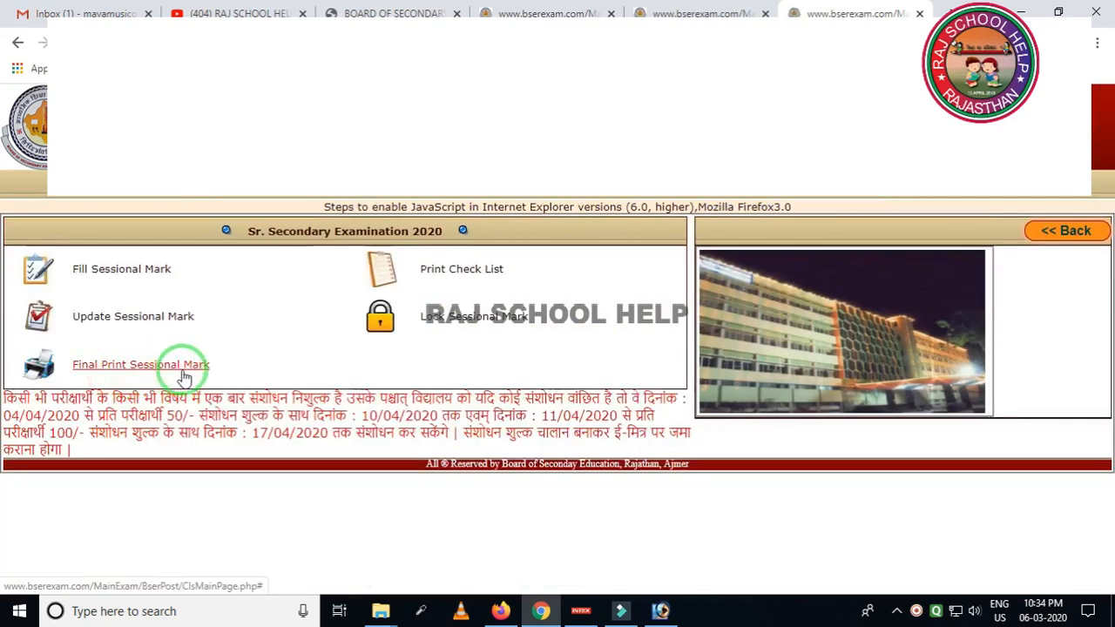
left_click(128, 277)
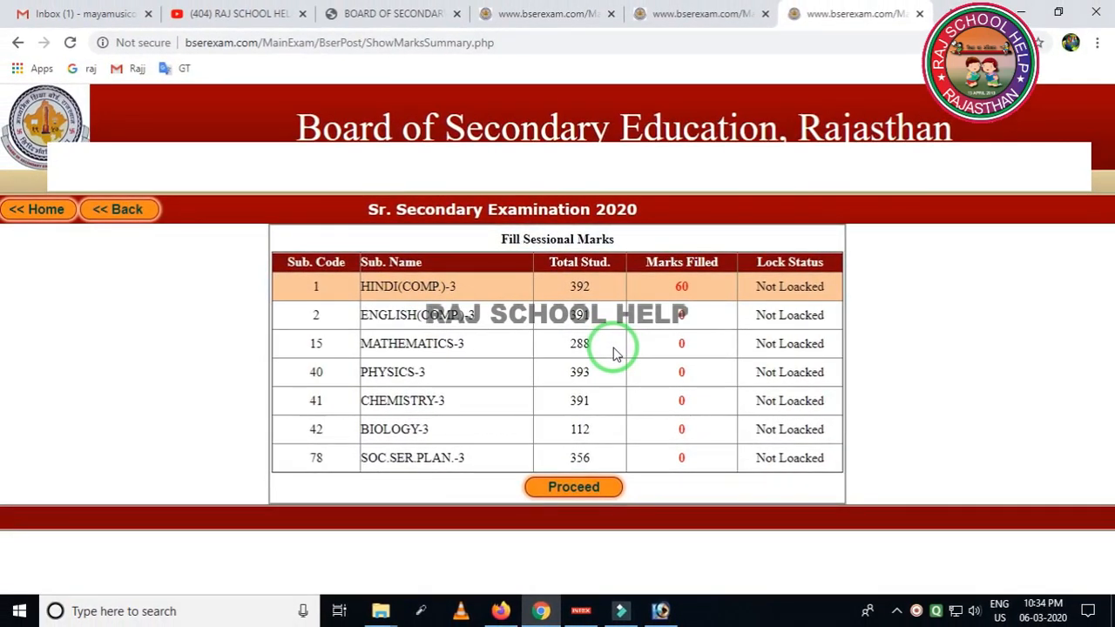
Step: Open the Print Check List of filled sessional marks for the Sr. Secondary subject 1-HINDI(COMP.)-3
left_click(140, 213)
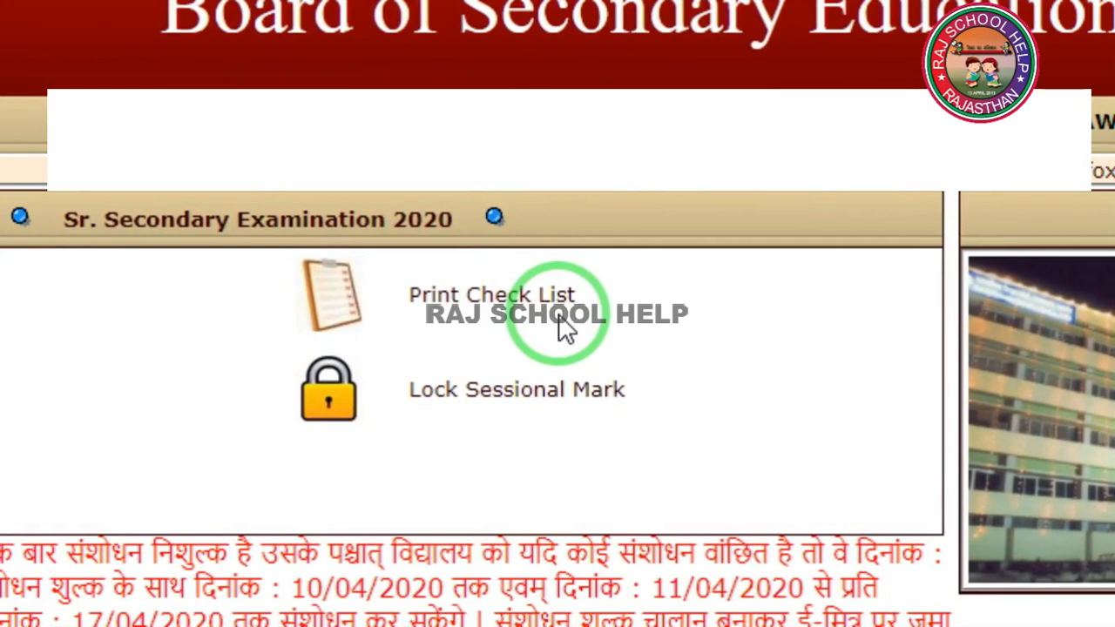
left_click(511, 298)
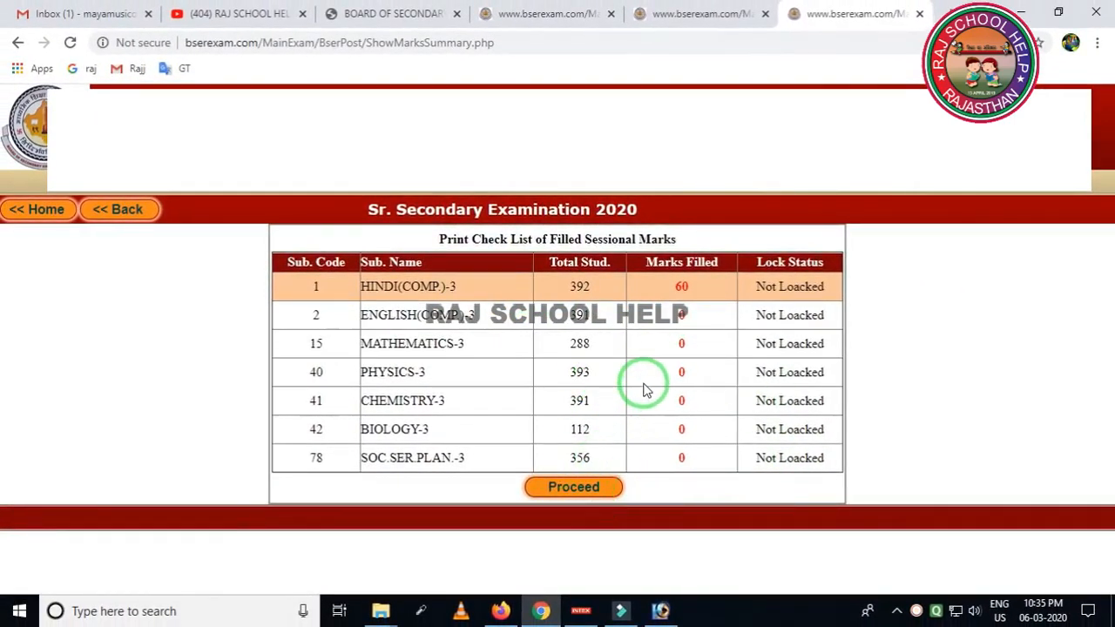
left_click(570, 484)
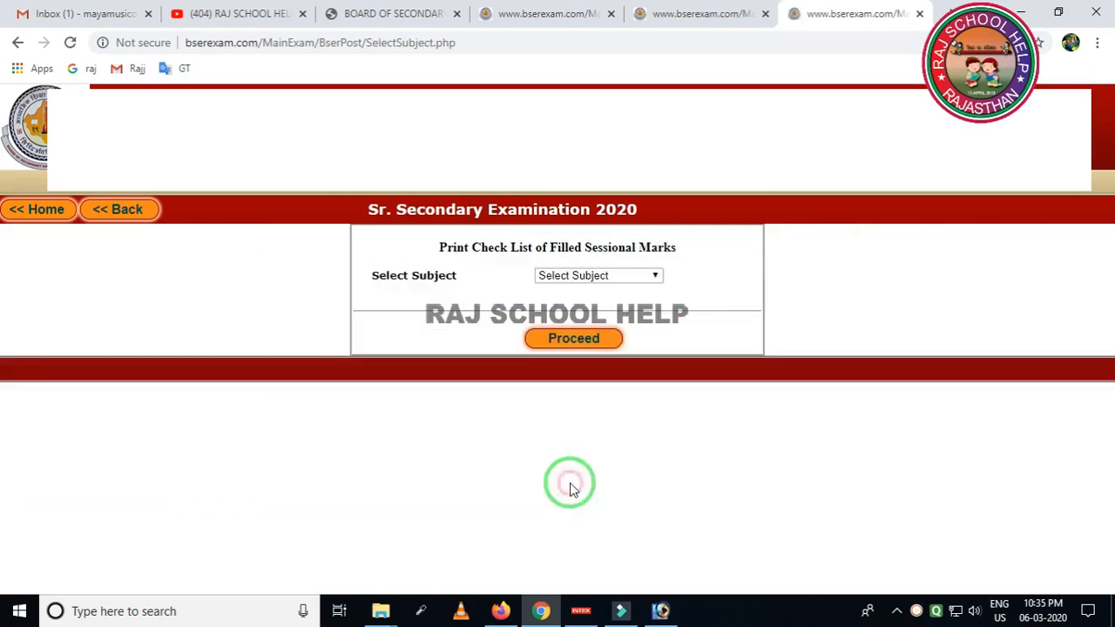
left_click(620, 279)
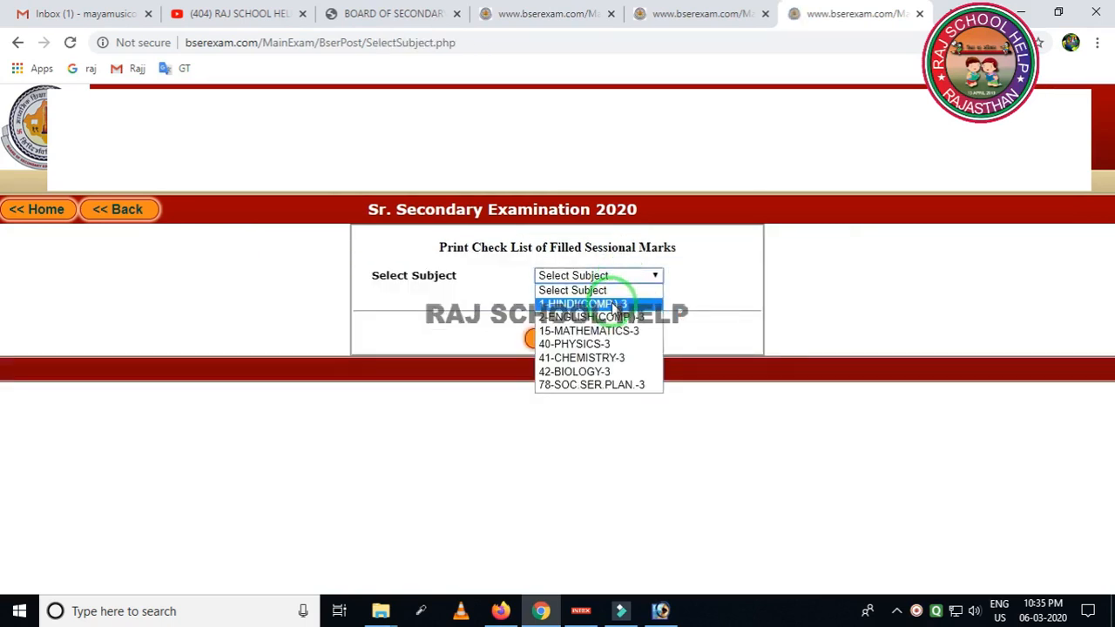
left_click(614, 306)
left_click(573, 338)
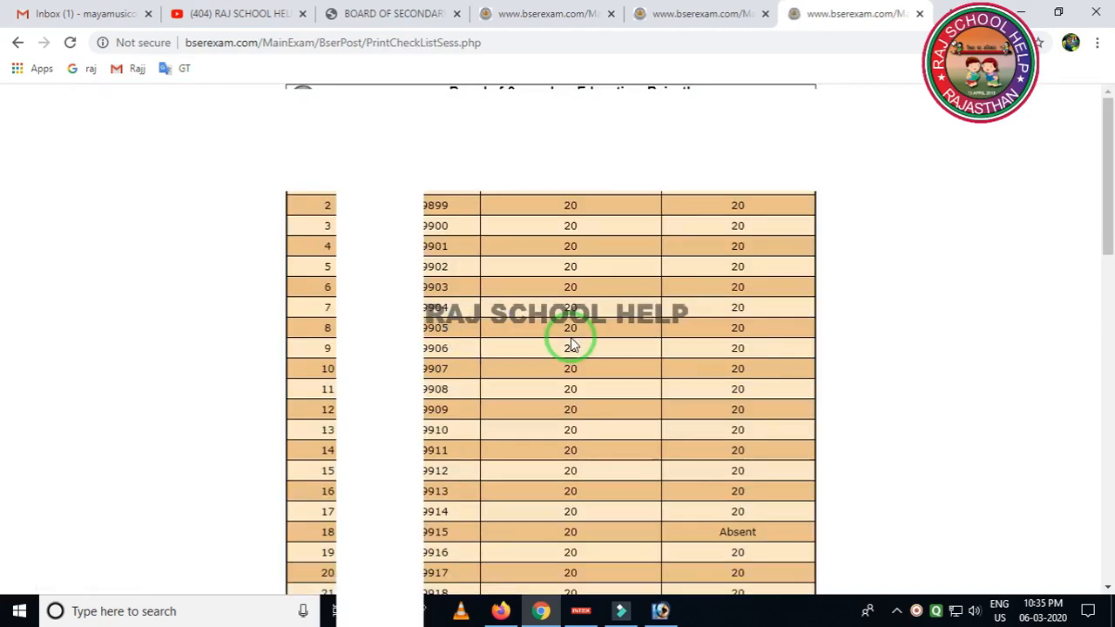
Step: Check the filled Hindi (Comp.) marks in the check list, print it, and return to the Sr. Secondary Examination 2020 options
scroll(572, 345, "down", 1)
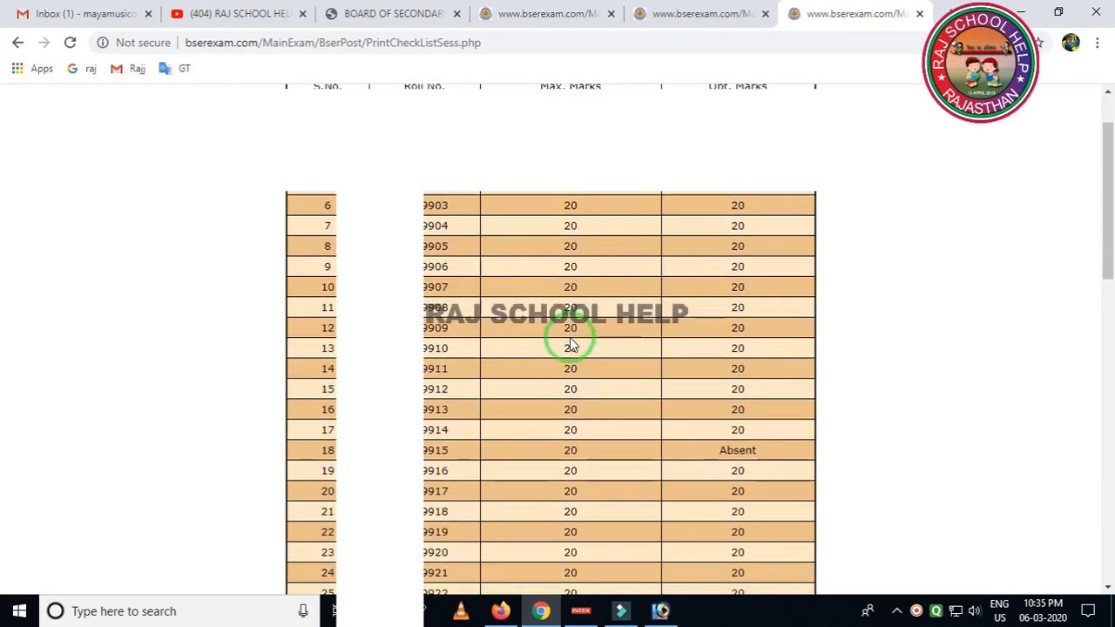
scroll(572, 346, "down", 2)
scroll(572, 346, "down", 3)
scroll(572, 346, "down", 5)
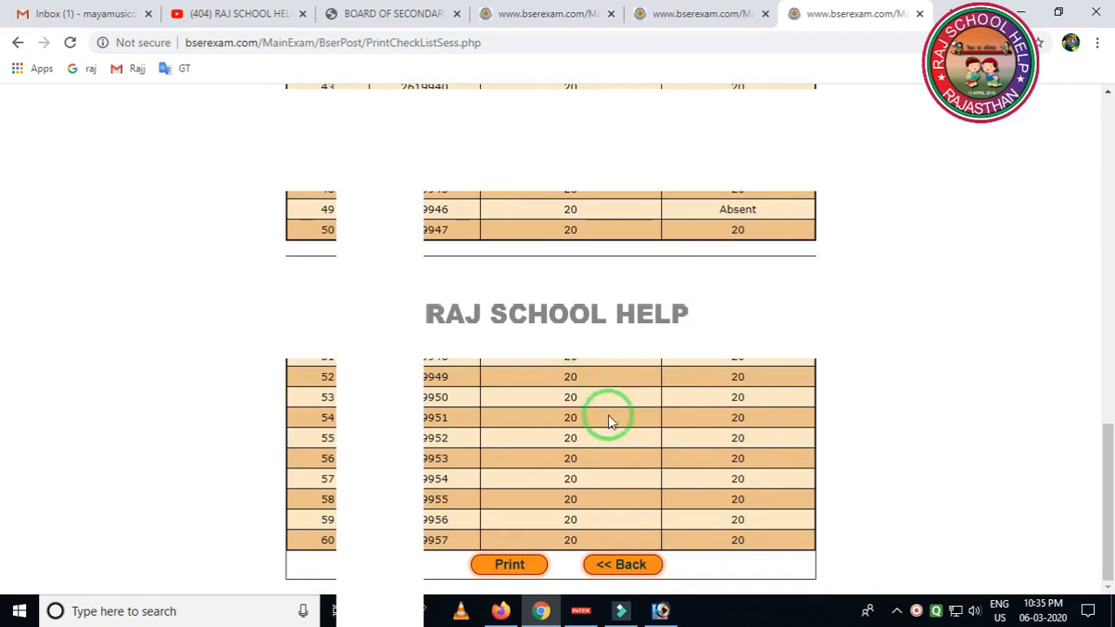
left_click(523, 565)
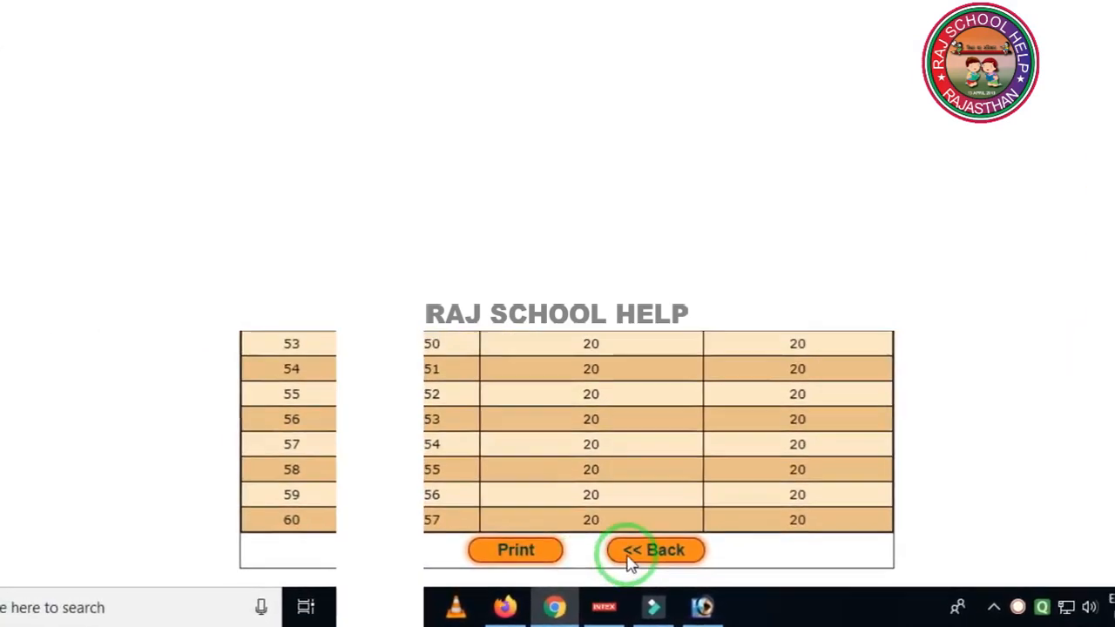
left_click(627, 562)
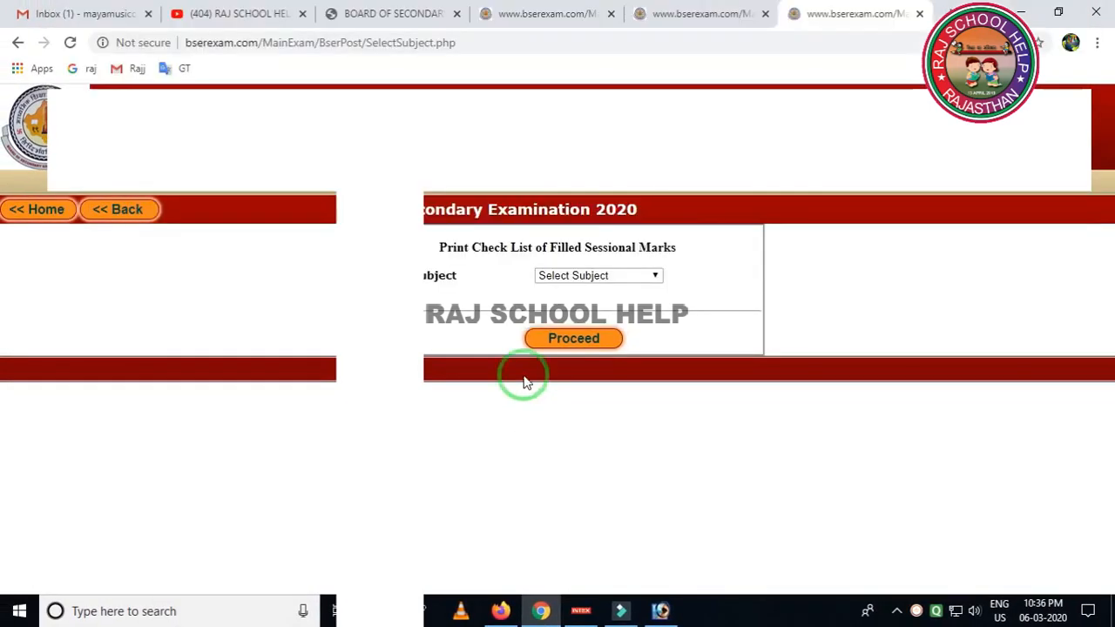
left_click(125, 209)
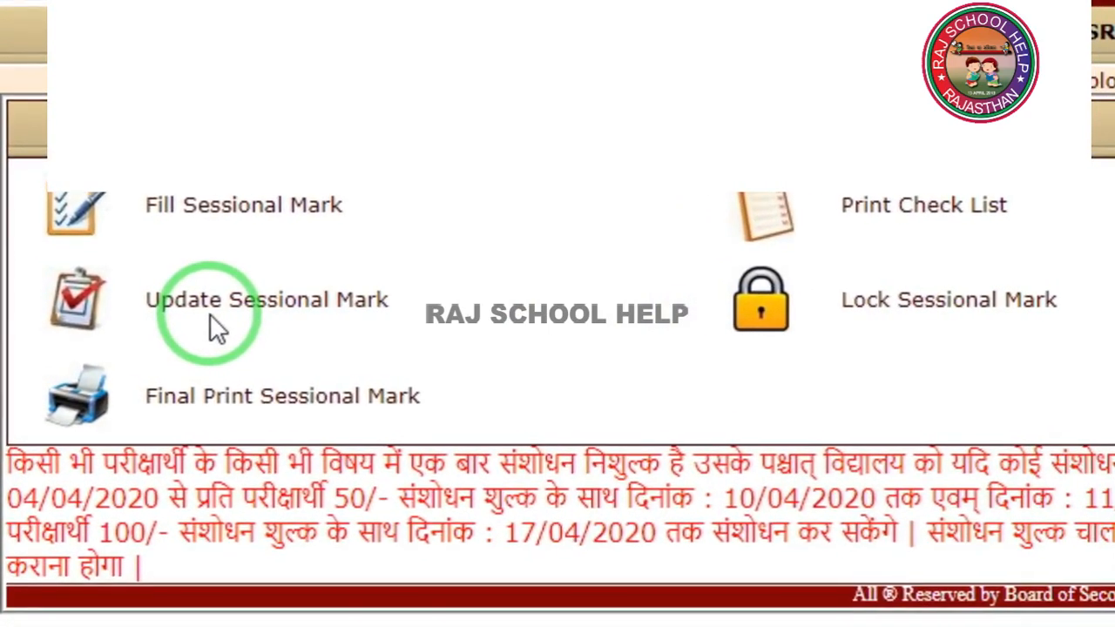
Step: Open the Update Sessional Mark form for the Sr. Secondary subject 1-HINDI(COMP.)-3
left_click(234, 312)
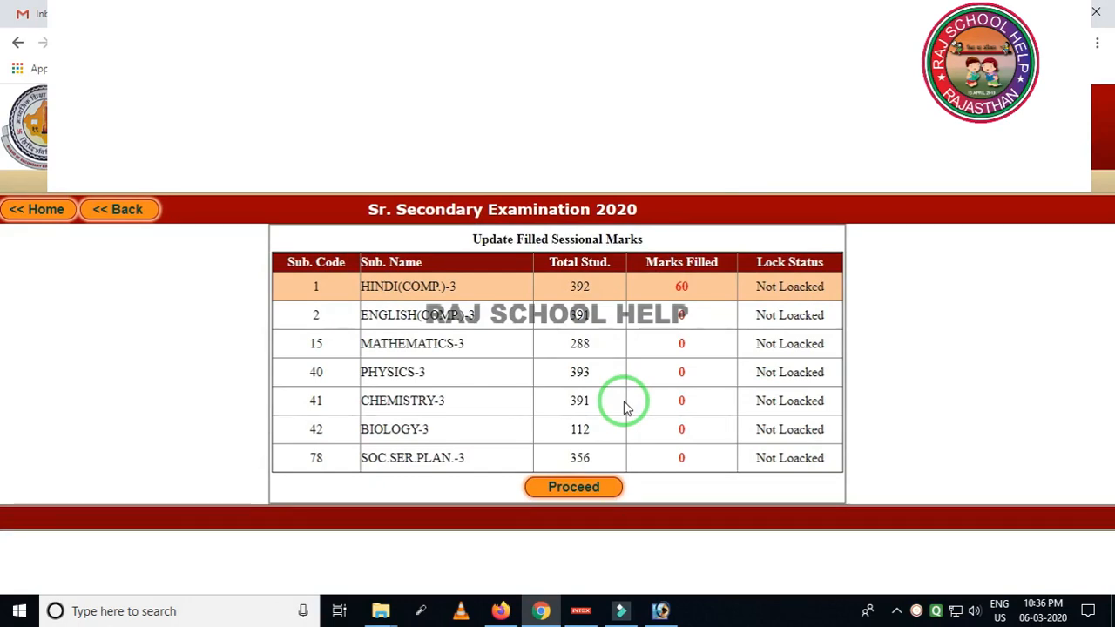
left_click(582, 489)
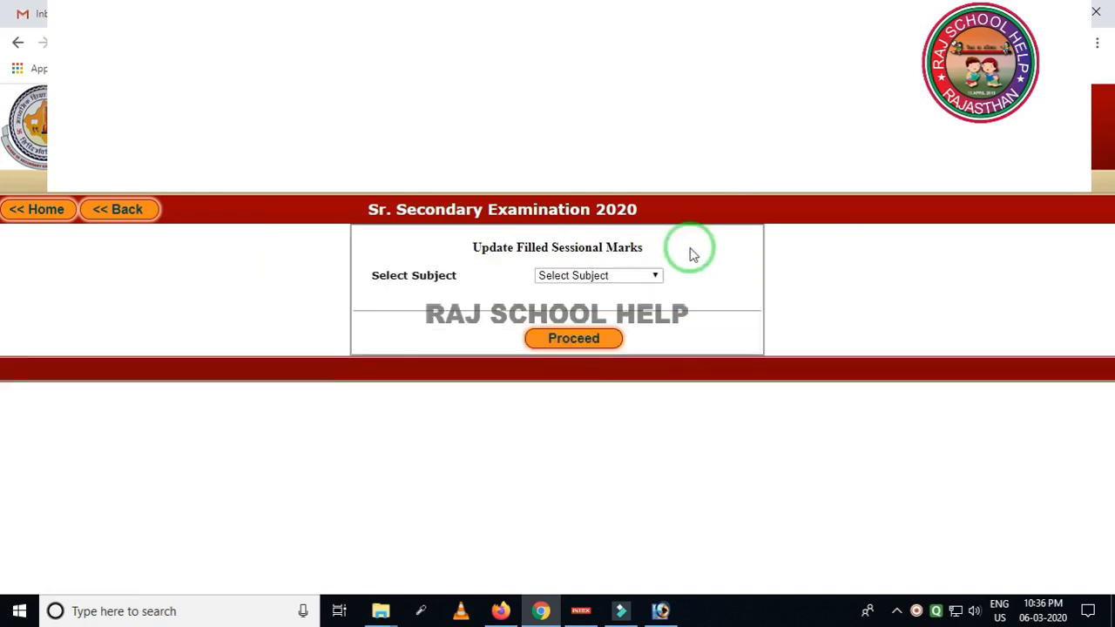
left_click(653, 277)
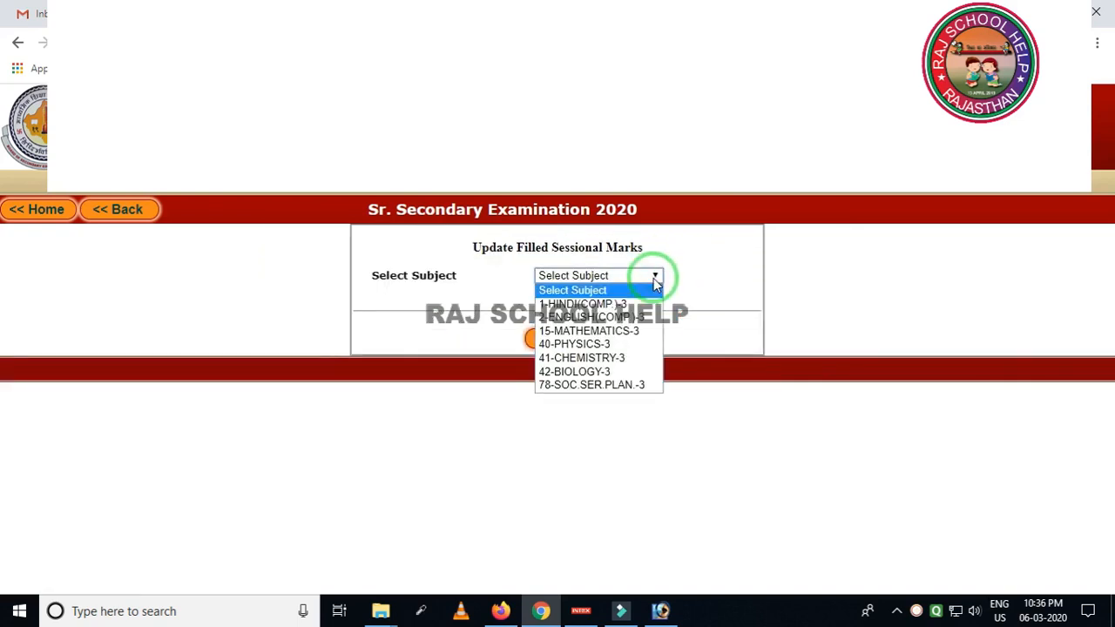
left_click(611, 304)
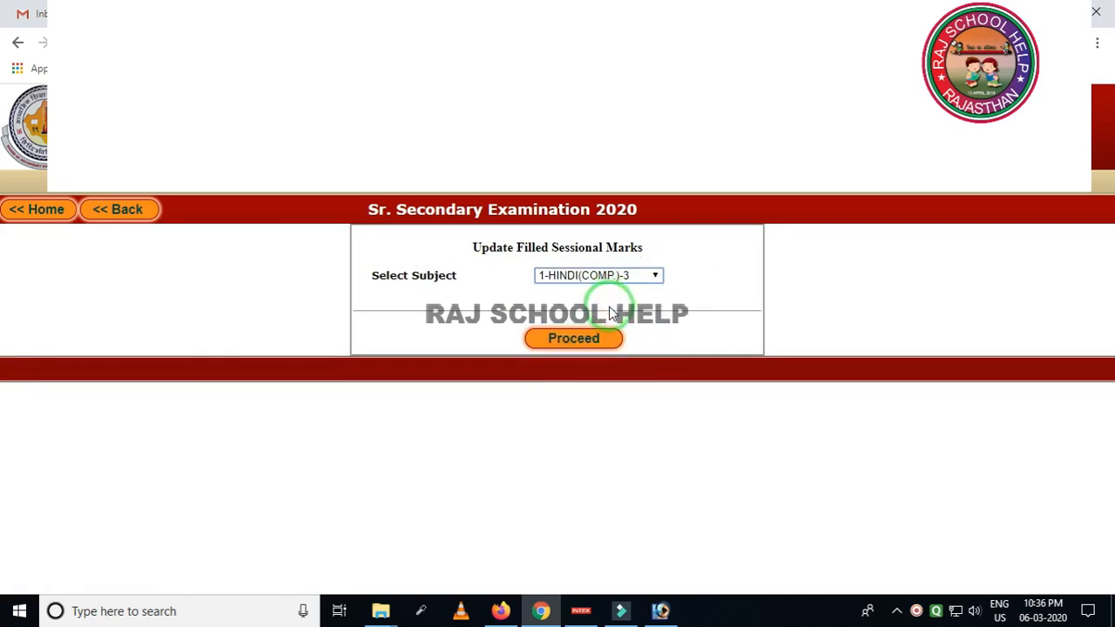
left_click(595, 337)
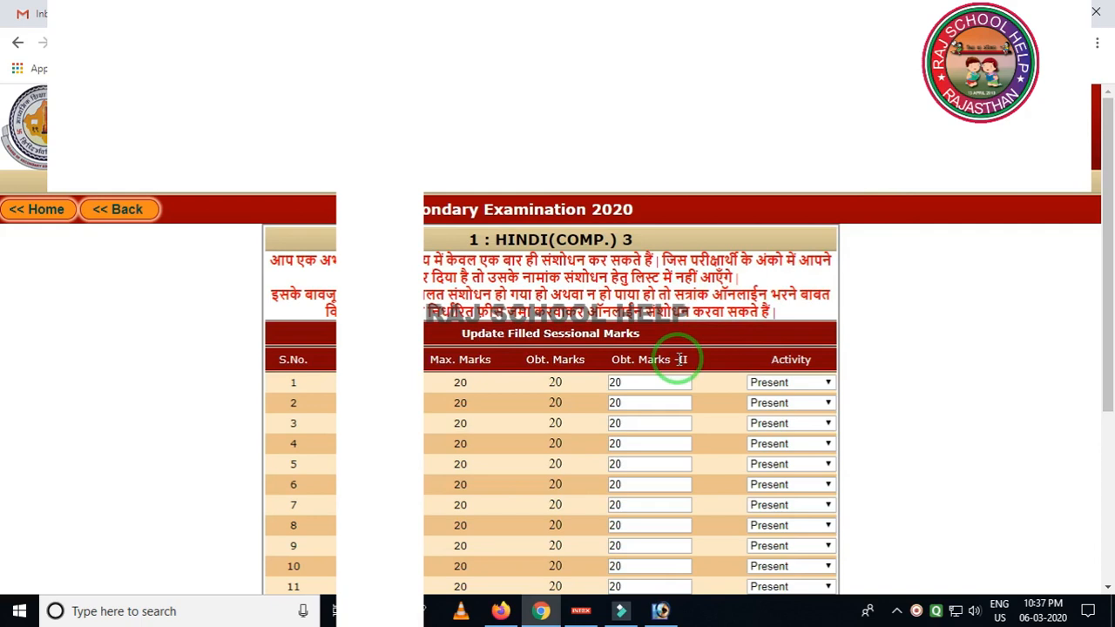
Step: Inspect the first student's Obt. Marks-II field and Activity options without changing them, and return to the Main Exam 2020 page
left_click(646, 383)
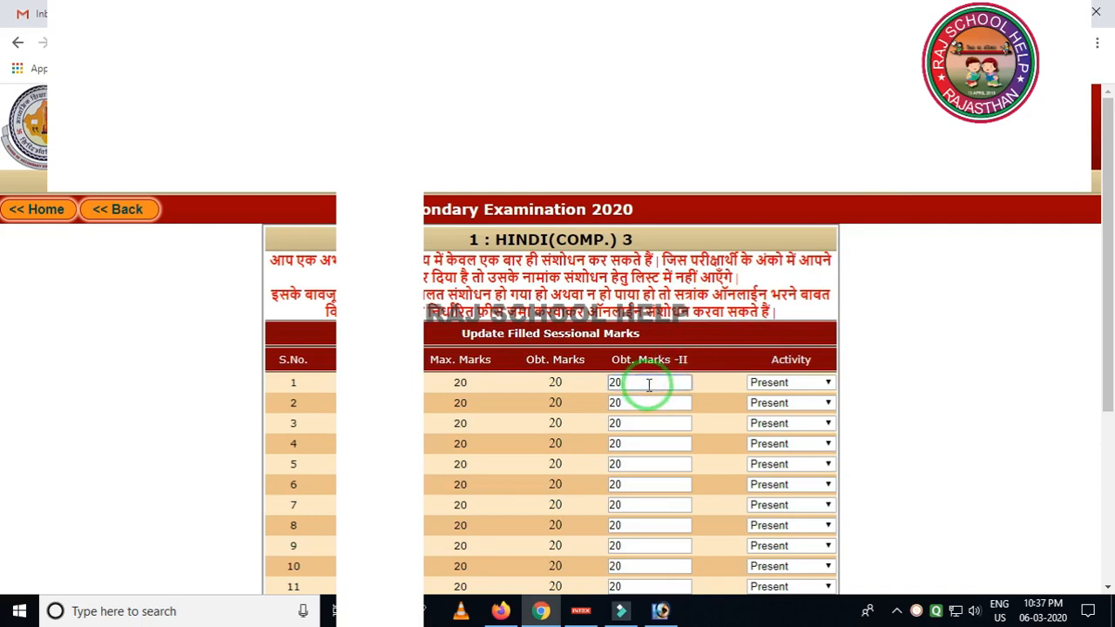
left_click(806, 384)
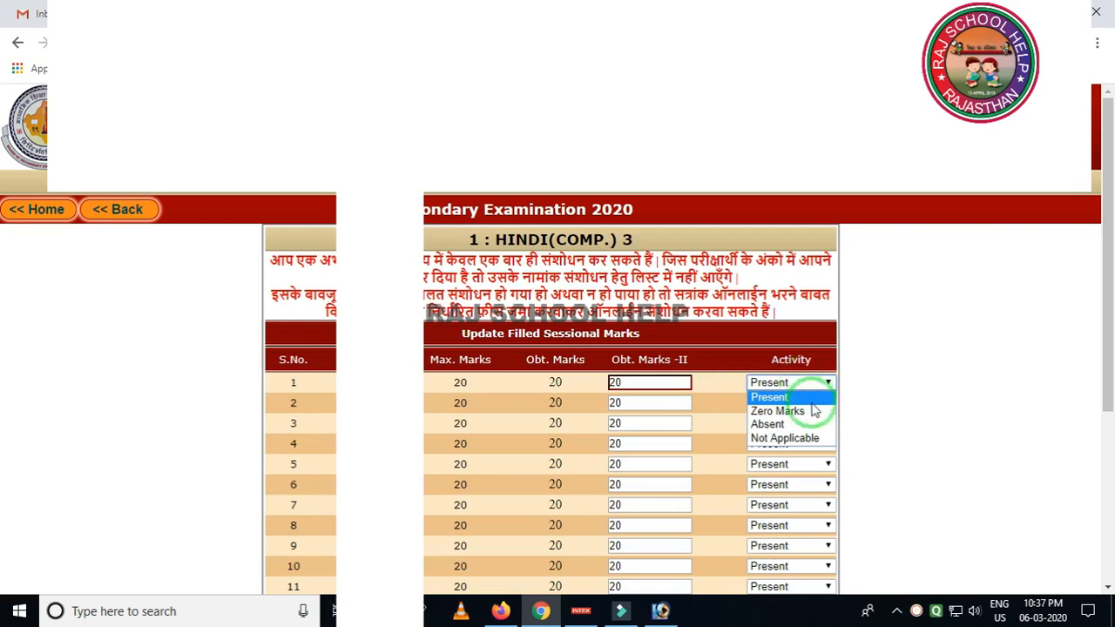
left_click(871, 369)
left_click(136, 216)
left_click(137, 215)
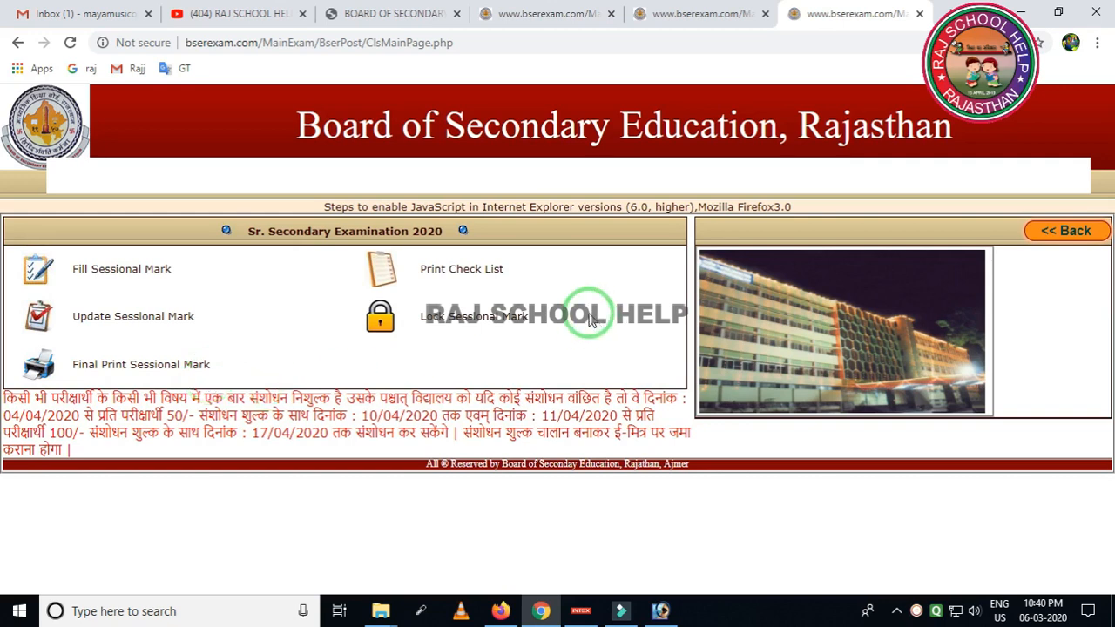
left_click(1058, 233)
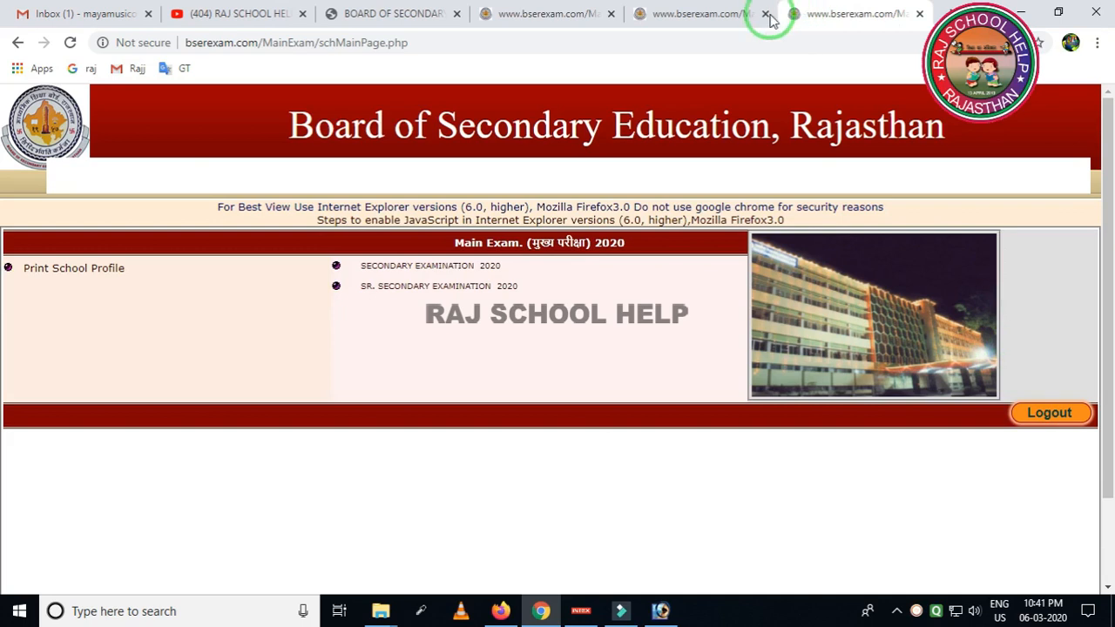
Step: Switch to the RAJ SCHOOL HELP channel on YouTube and look through its uploaded videos
left_click(228, 18)
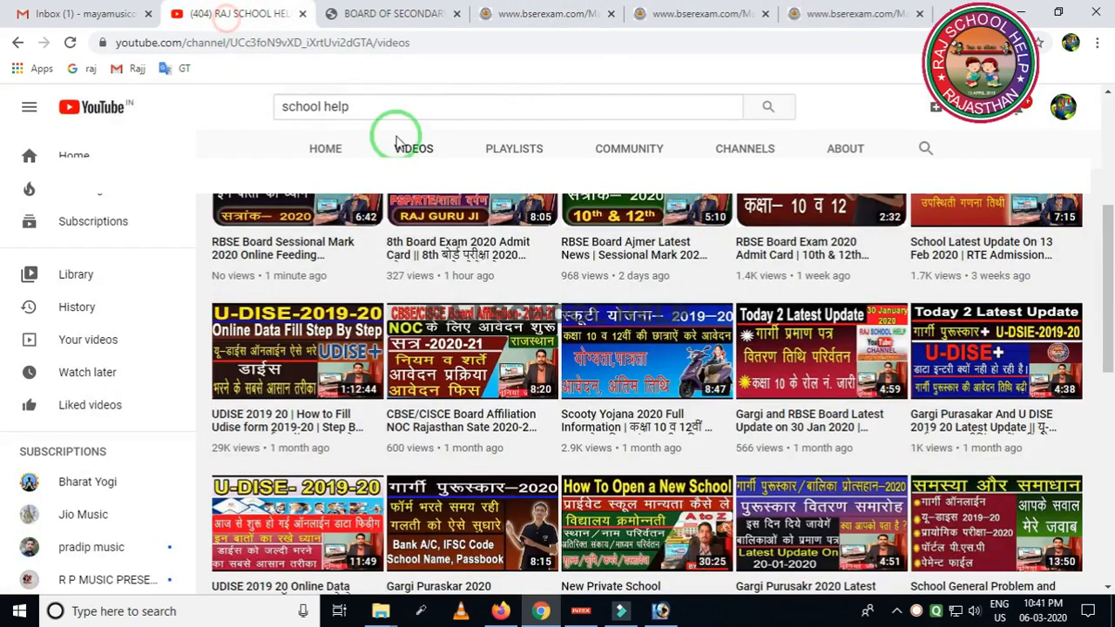
scroll(370, 237, "up", 4)
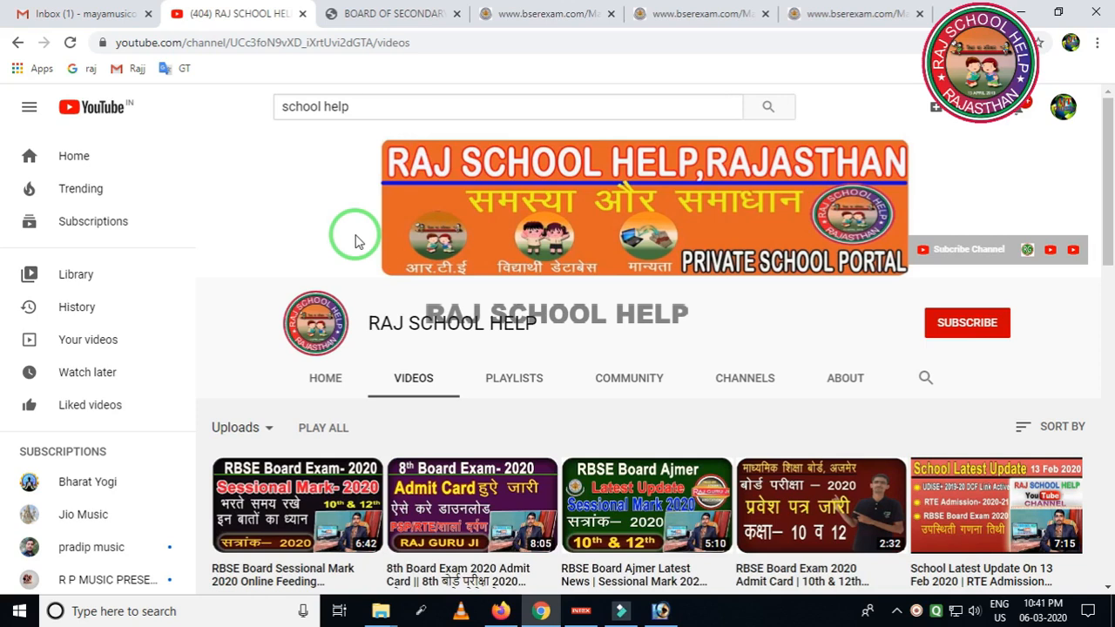
scroll(375, 288, "down", 4)
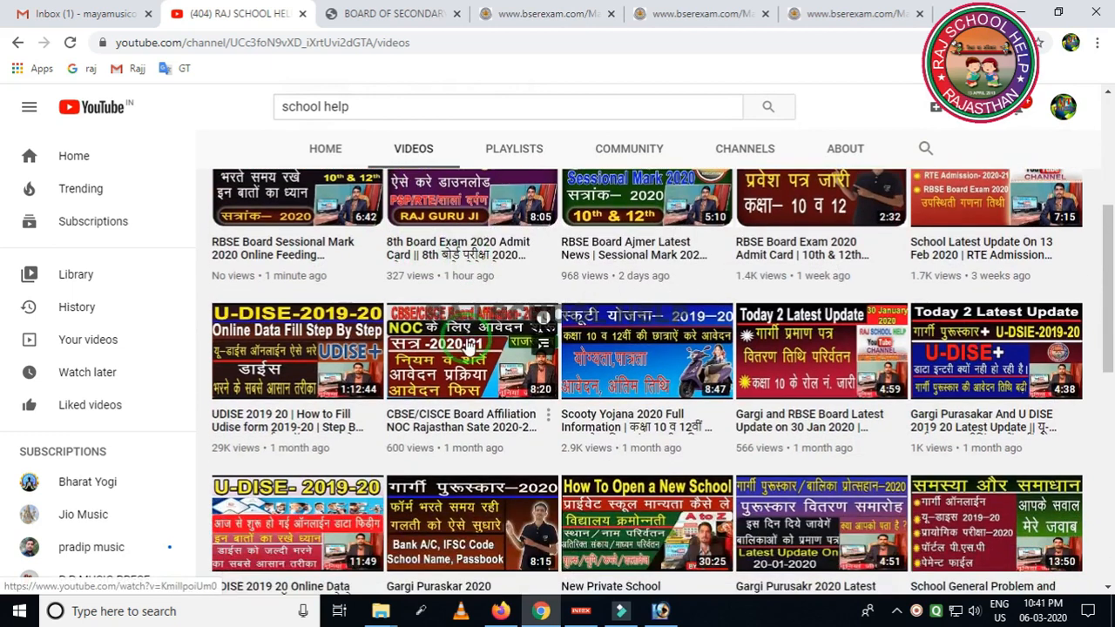
scroll(470, 346, "down", 1)
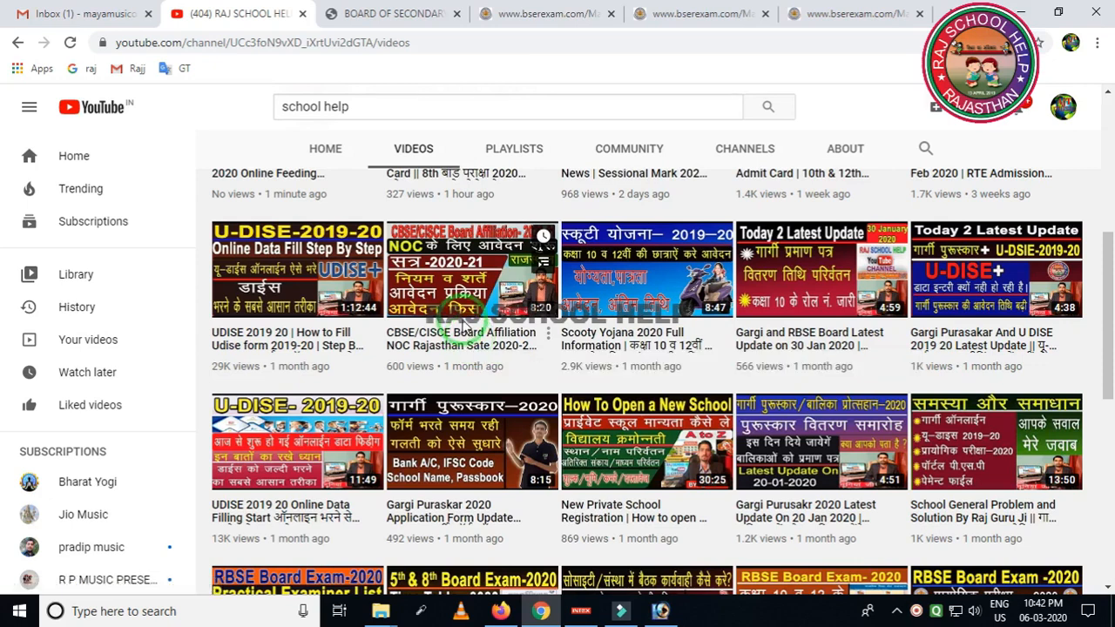
scroll(488, 331, "down", 3)
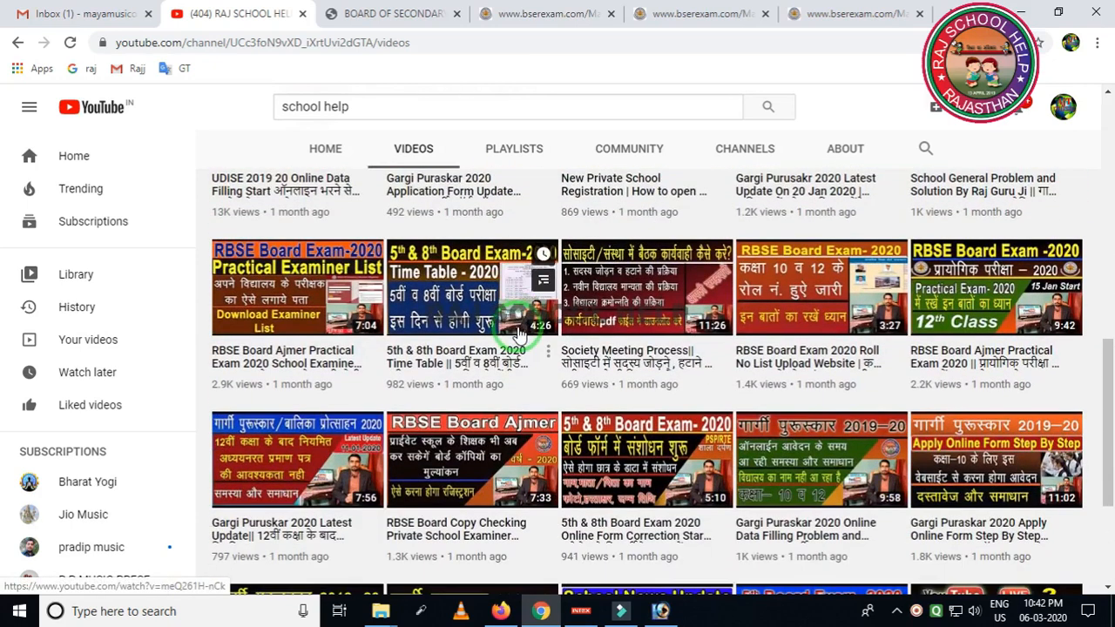
scroll(520, 334, "down", 2)
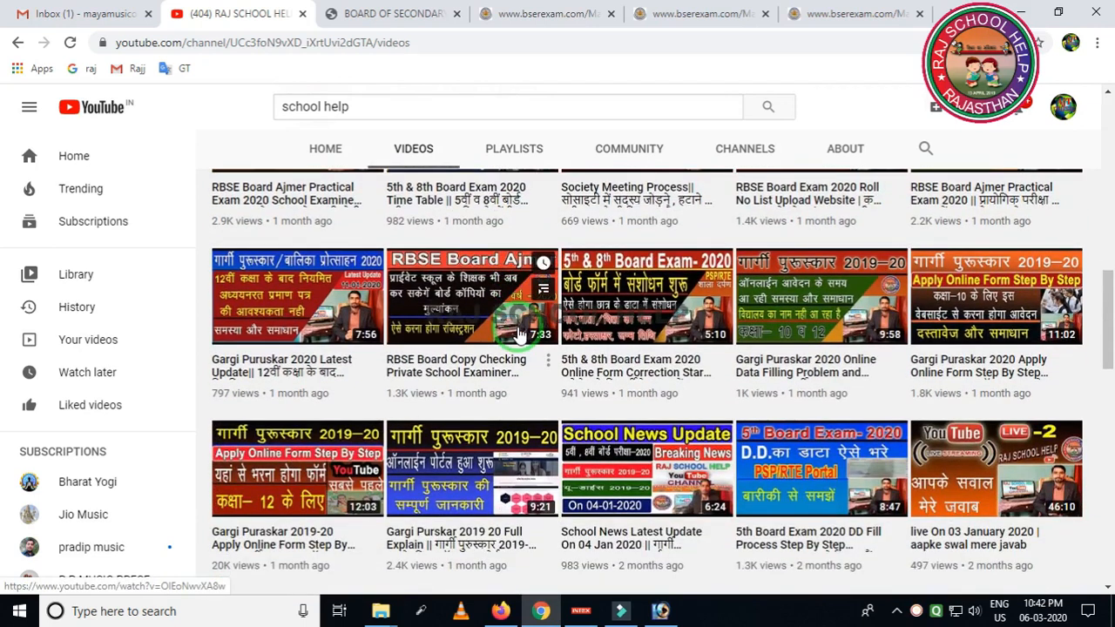
scroll(520, 334, "down", 2)
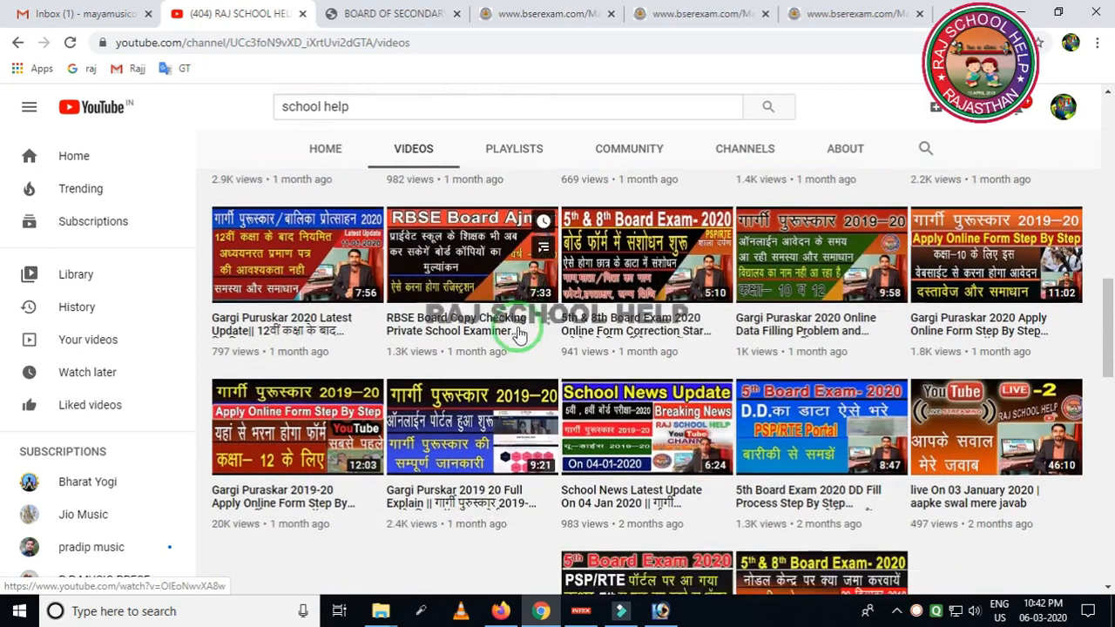
scroll(520, 333, "down", 3)
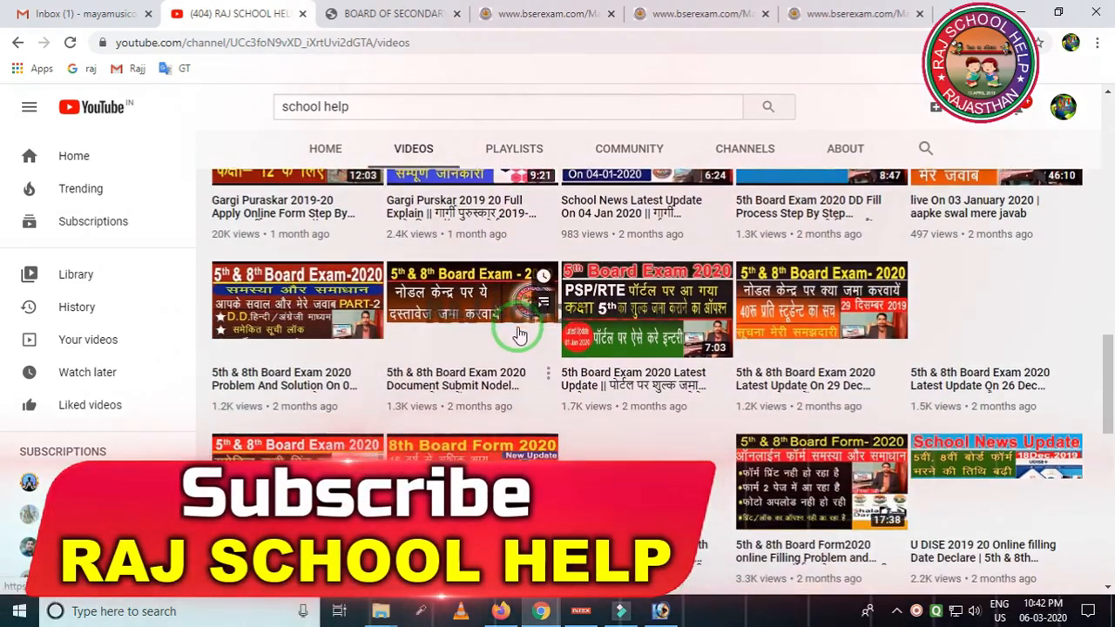
scroll(519, 334, "down", 2)
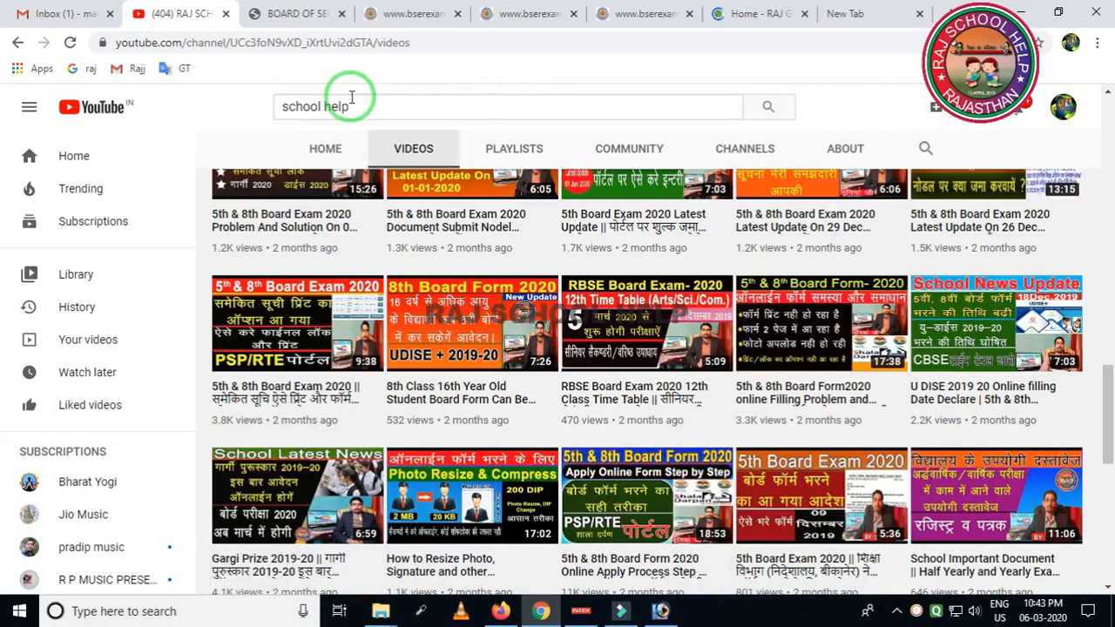
Step: Search Google for "rajguruji" from the empty new tab
left_click(824, 16)
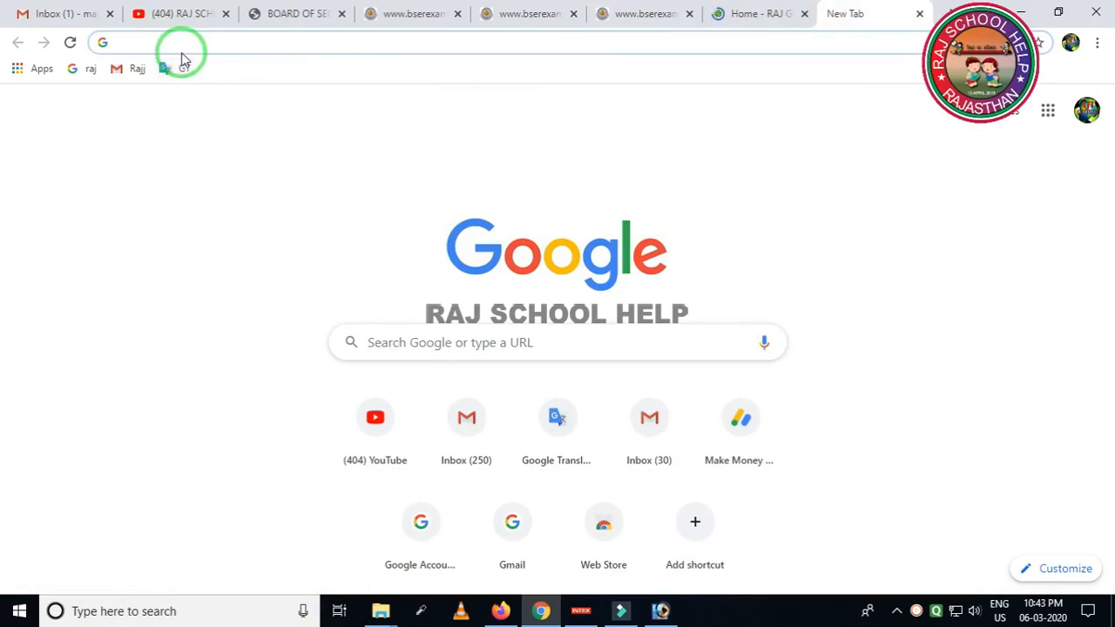
type("rajguruji")
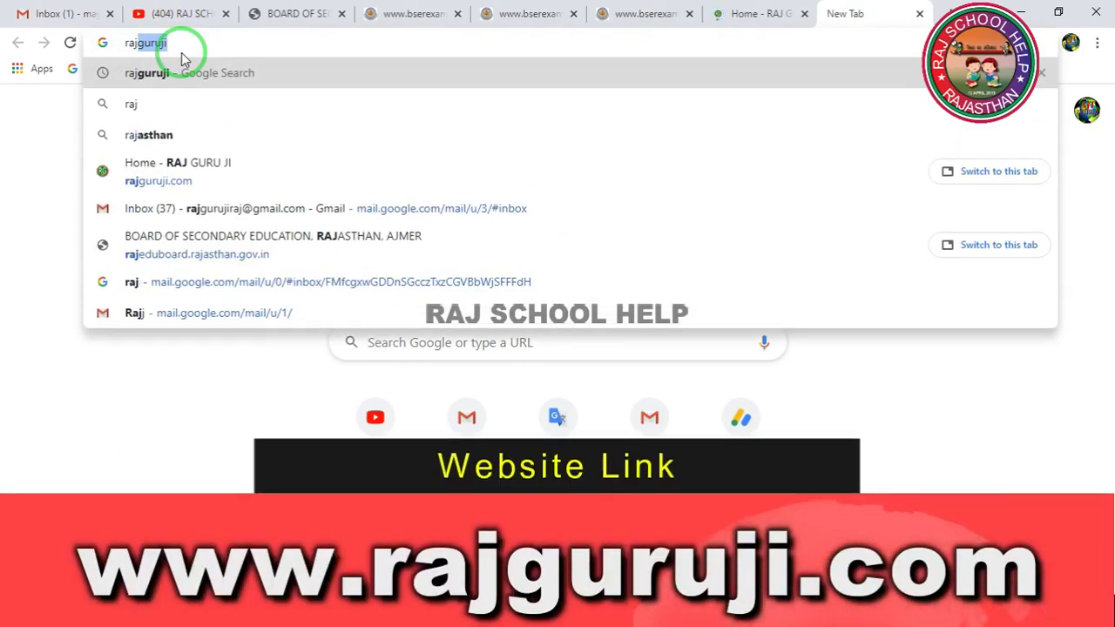
key("Return")
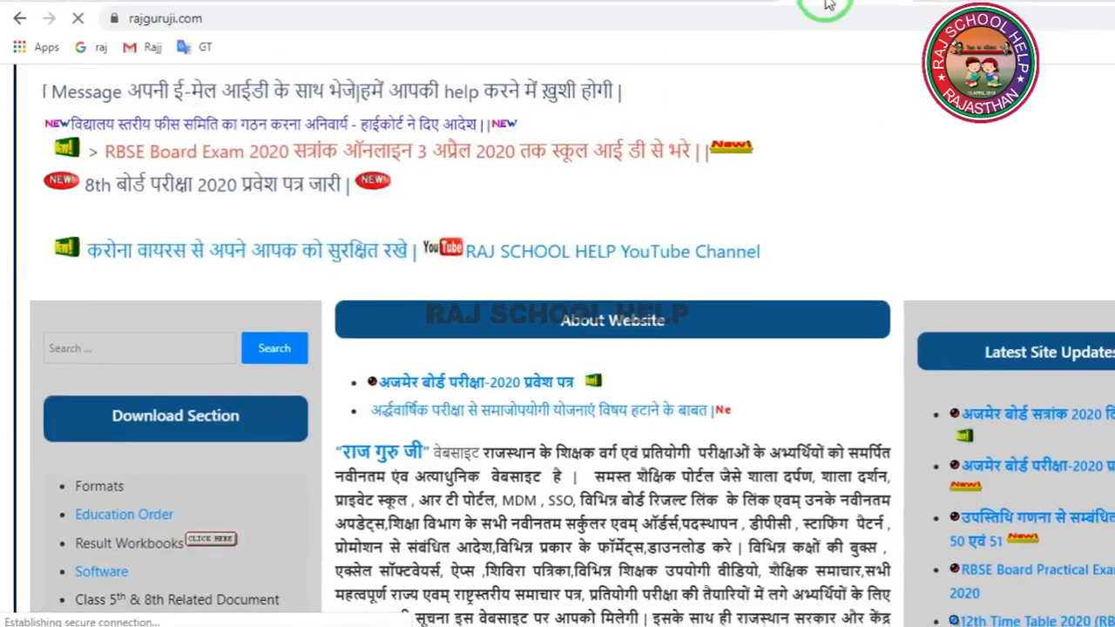
Step: Look through the rajguruji.com home page, covering its board exam notices, site updates, videos and recruitment links, and return towards the start
scroll(631, 279, "down", 6)
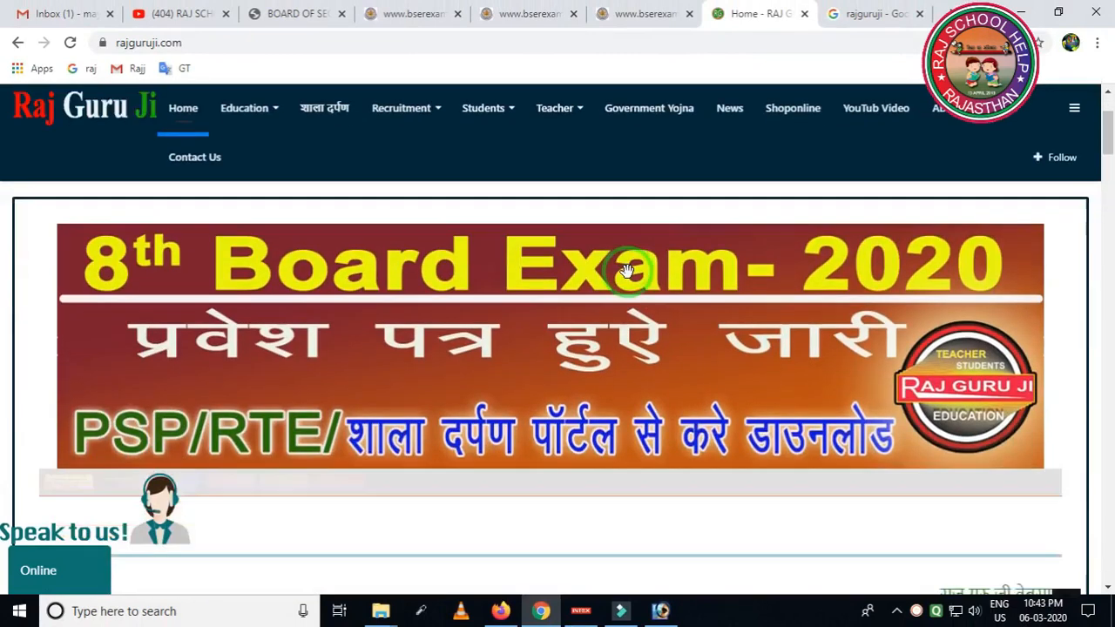
scroll(627, 278, "down", 8)
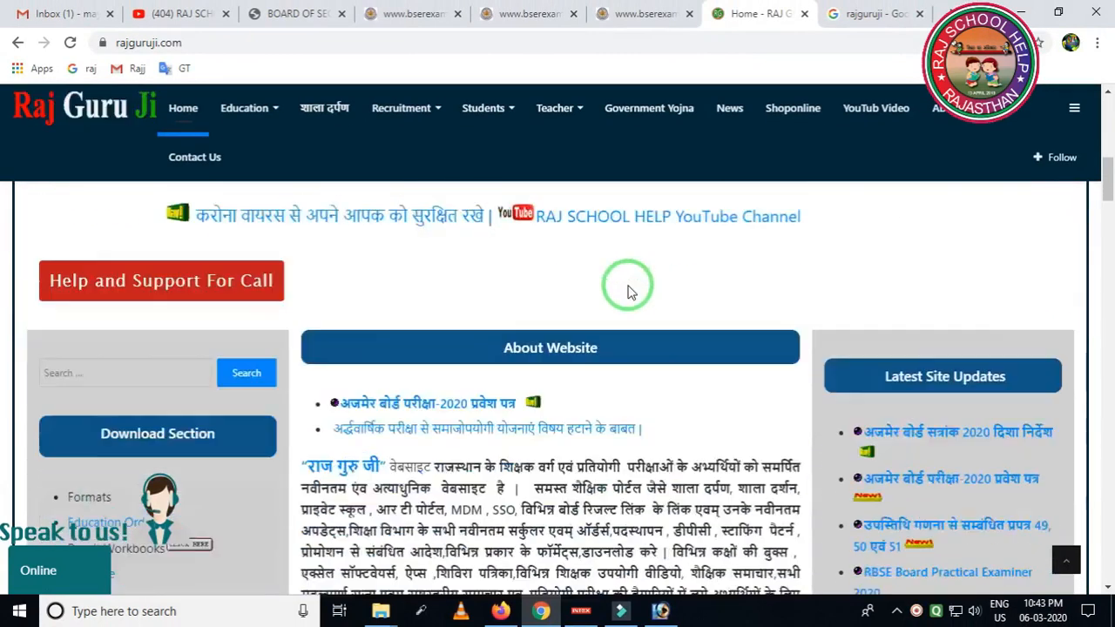
scroll(629, 291, "down", 8)
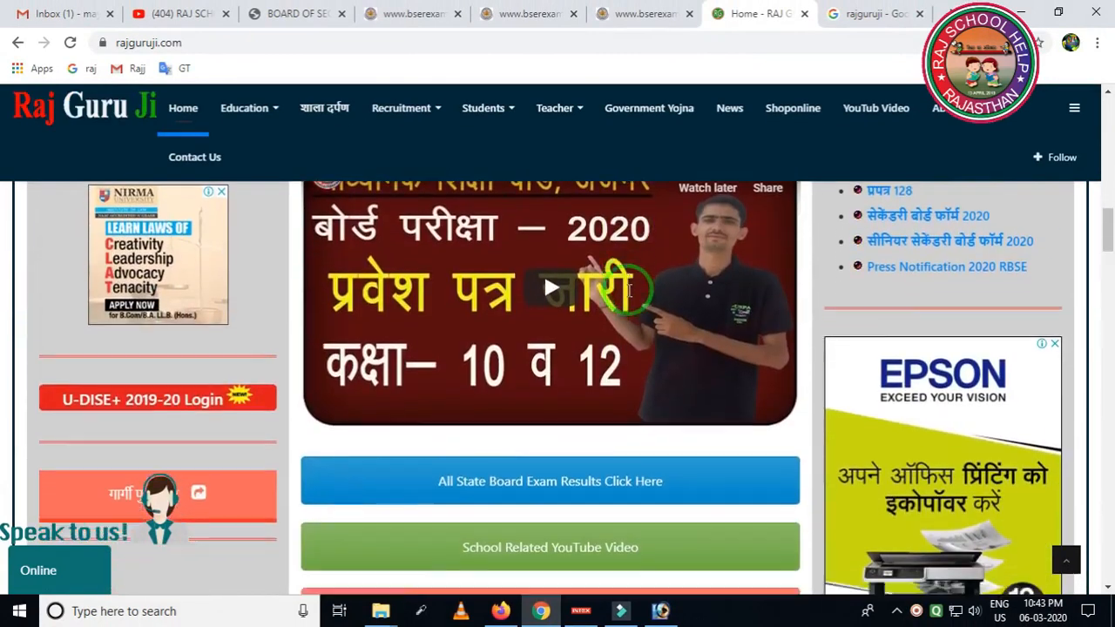
scroll(624, 301, "down", 3)
scroll(621, 302, "down", 1)
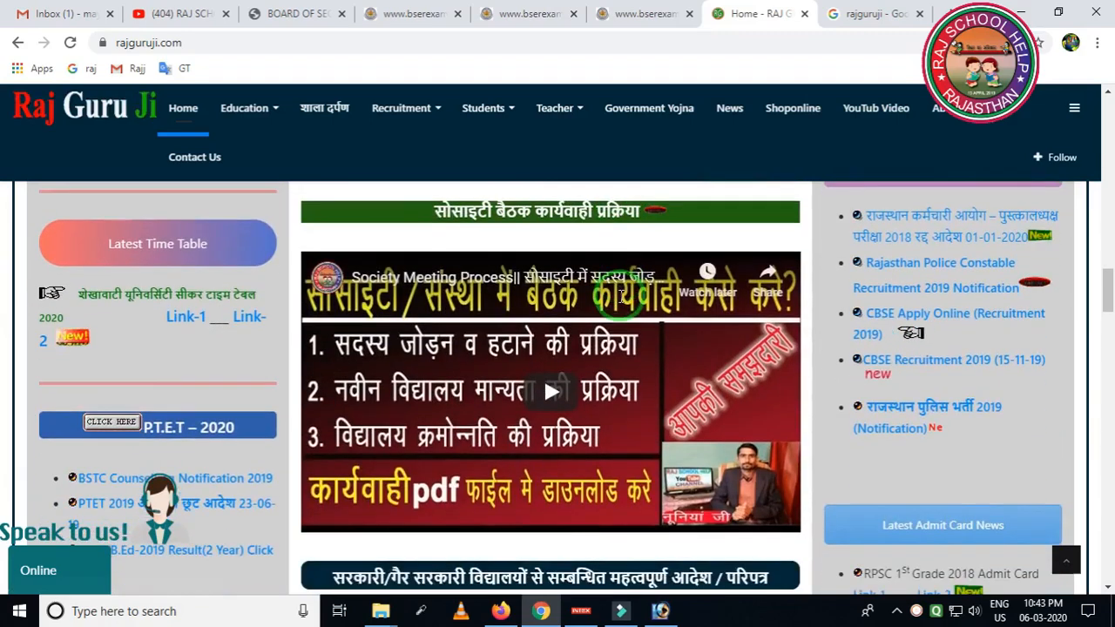
scroll(620, 301, "up", 10)
scroll(620, 300, "up", 10)
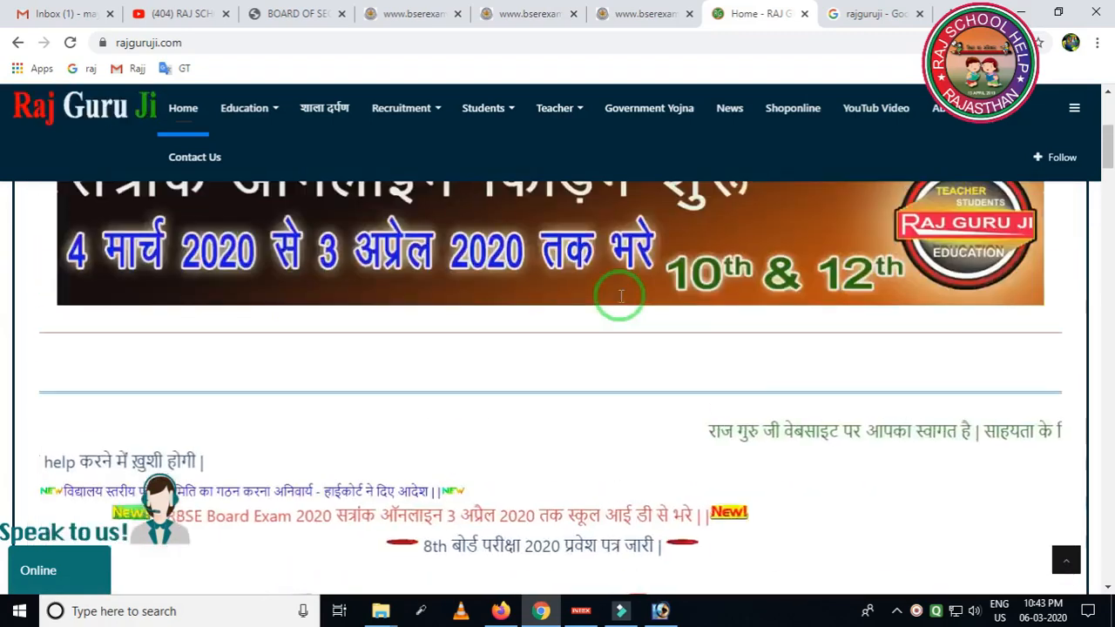